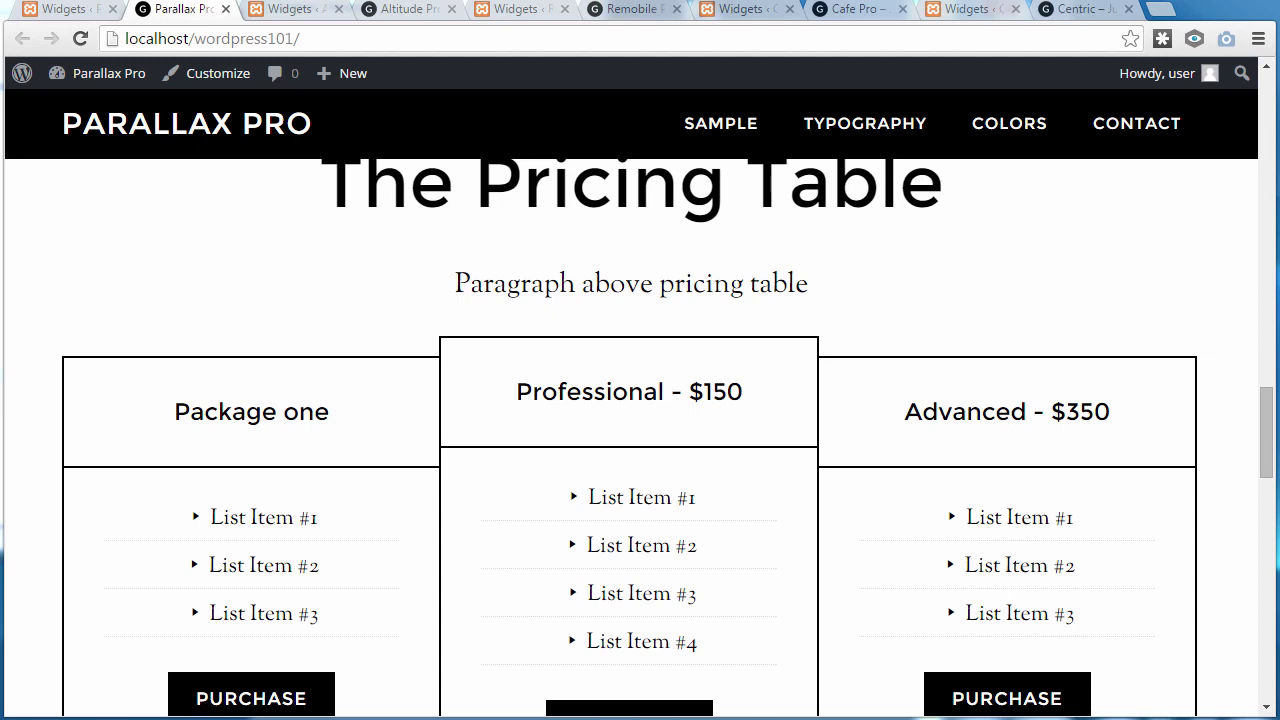
Switch to the widgets admin page with the Pricing Table text widget open.
{"action": "key", "text": "ctrl+shift+Tab"}
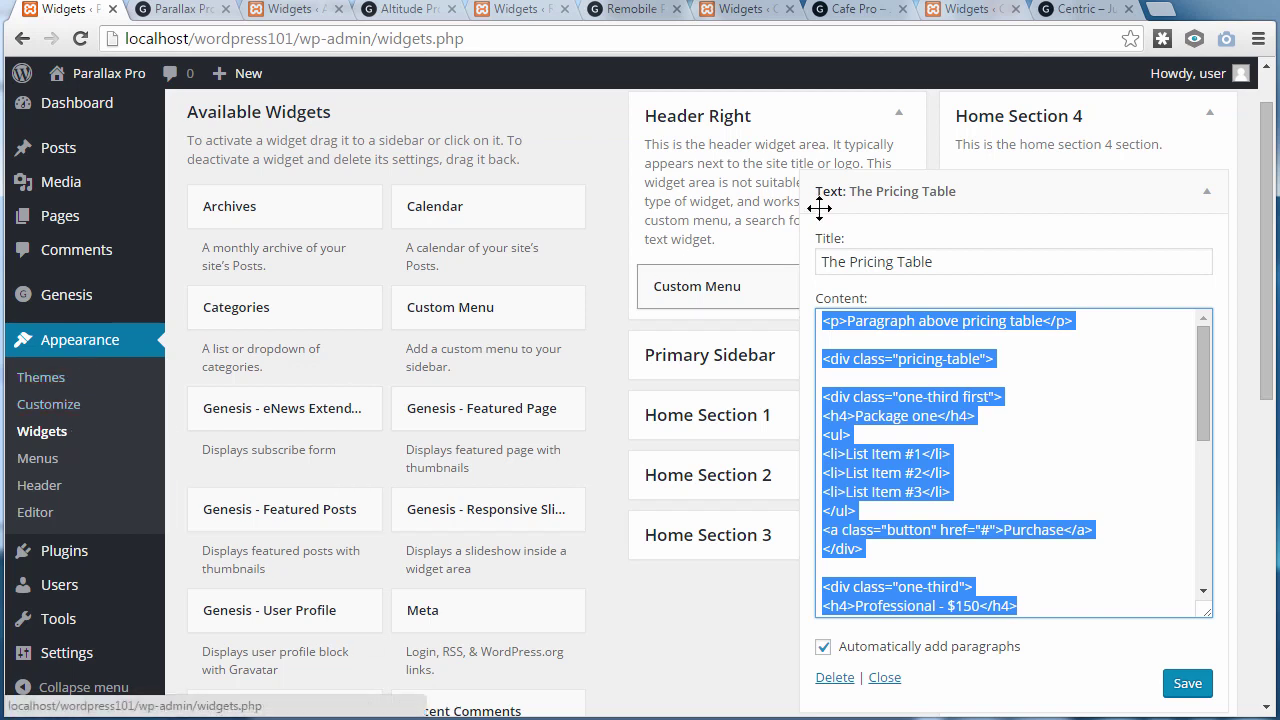
Reopen the Pricing Table widget, highlight its intro and first-package HTML, then view the live pricing table.
{"action": "left_click", "coordinate": [1207, 199]}
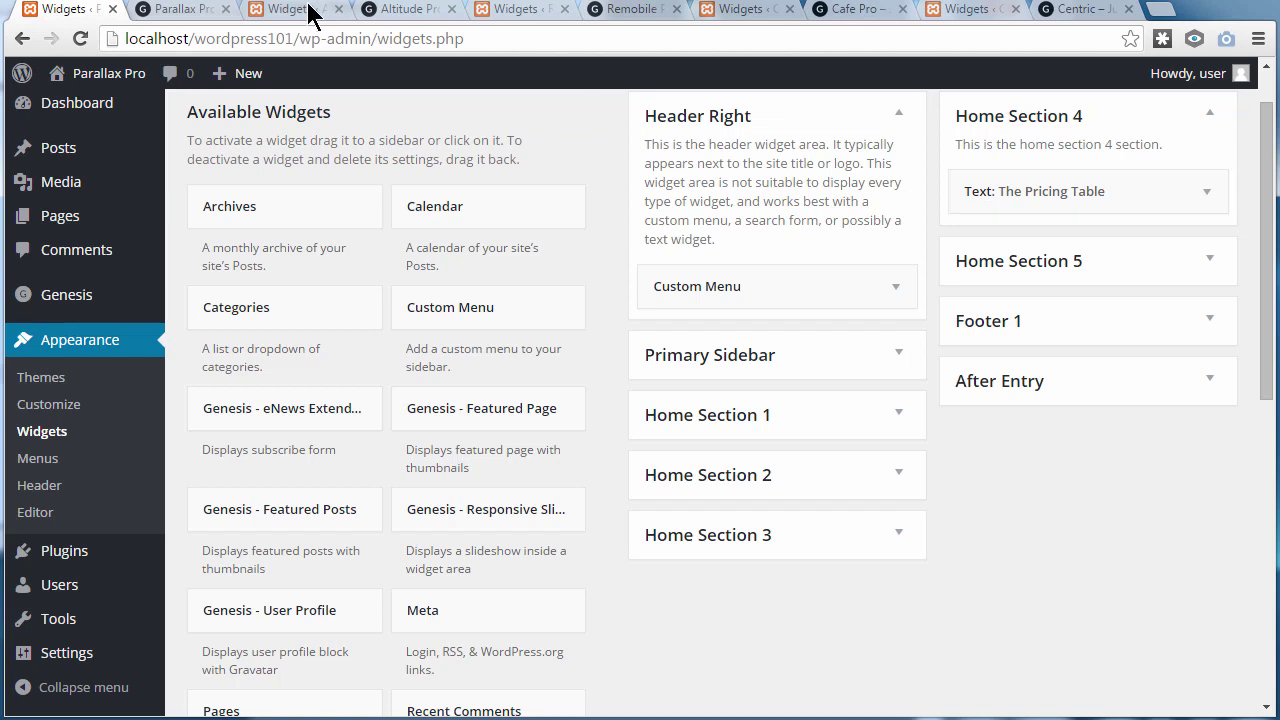
{"action": "left_click", "coordinate": [180, 10]}
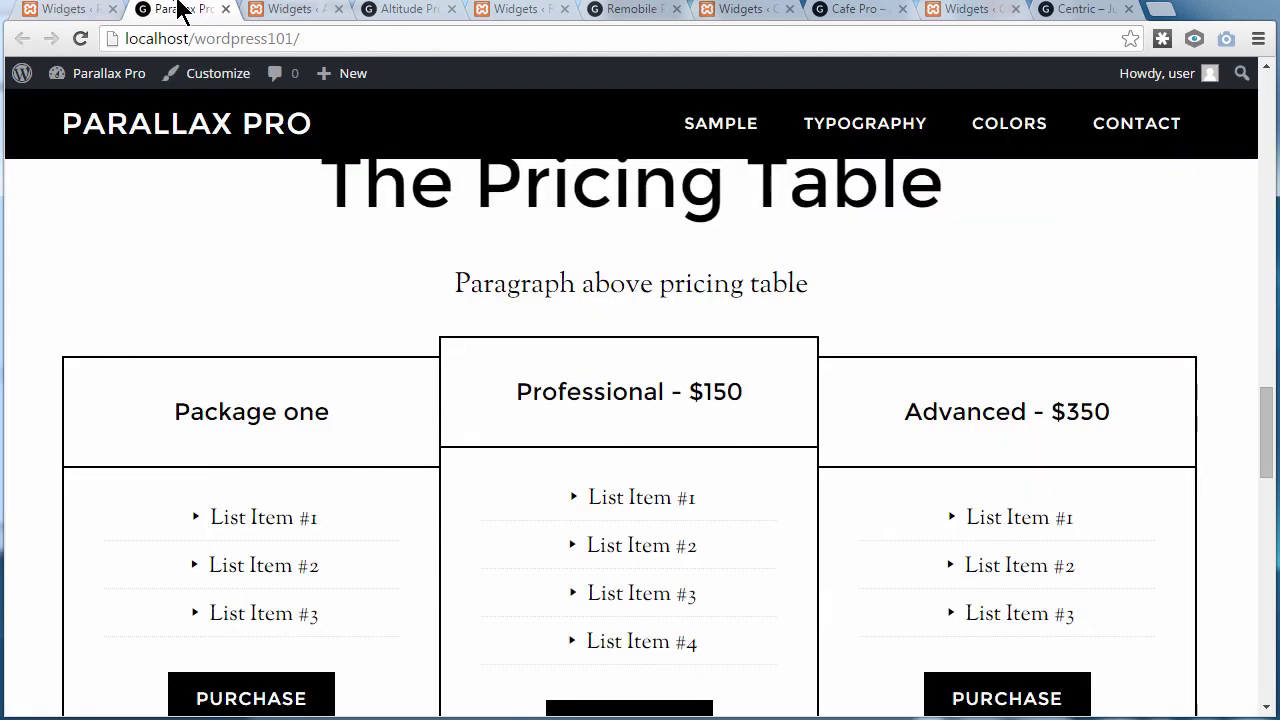
{"action": "left_click", "coordinate": [86, 12]}
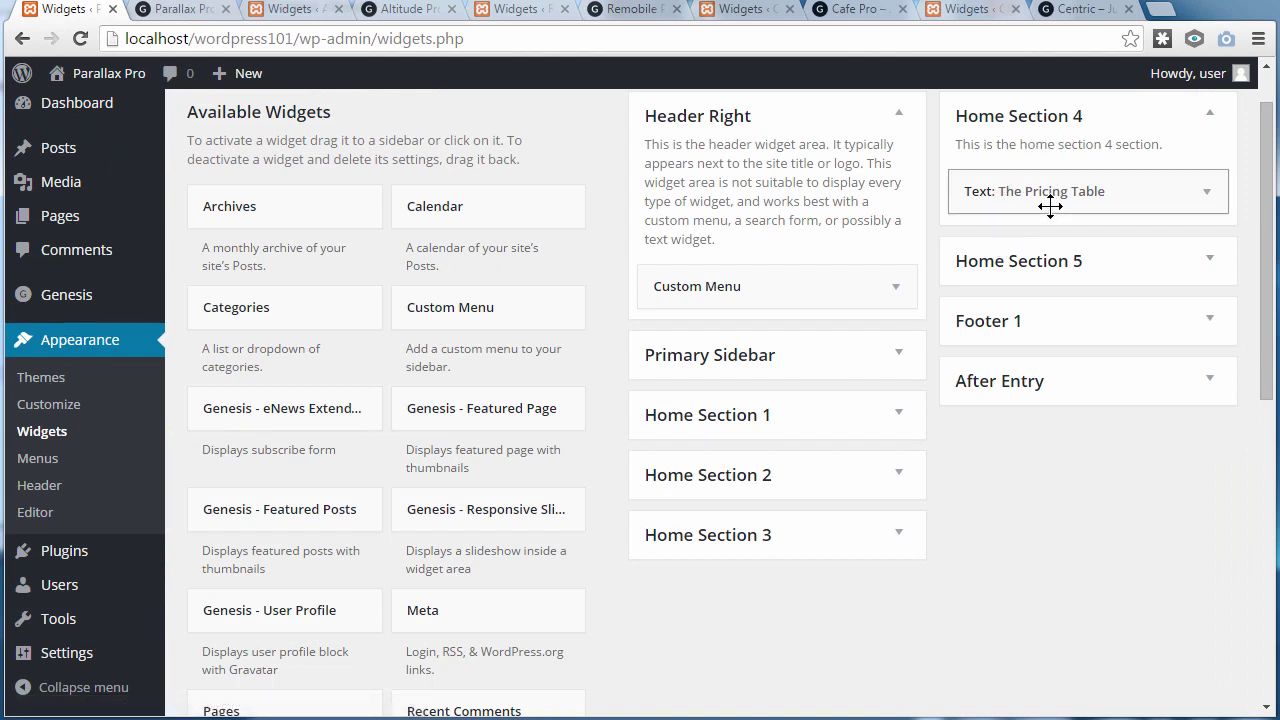
{"action": "left_click", "coordinate": [1189, 186]}
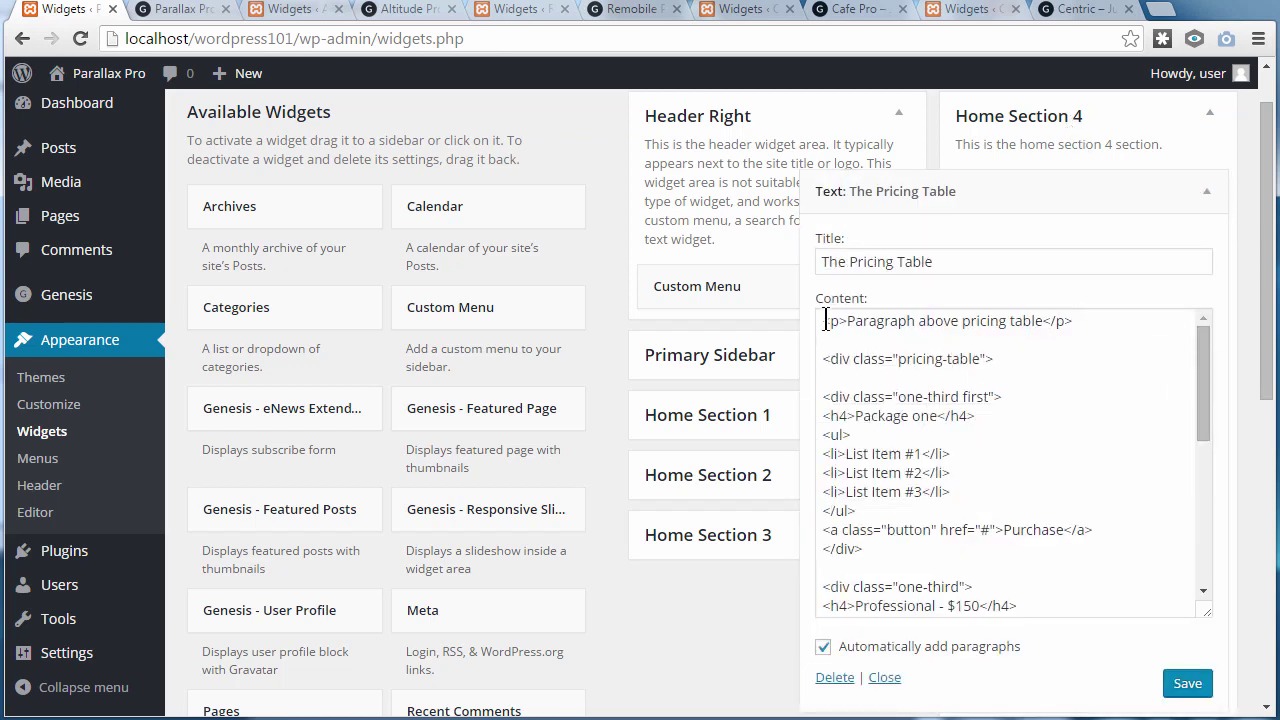
{"action": "left_click_drag", "start_coordinate": [826, 320], "coordinate": [1068, 587]}
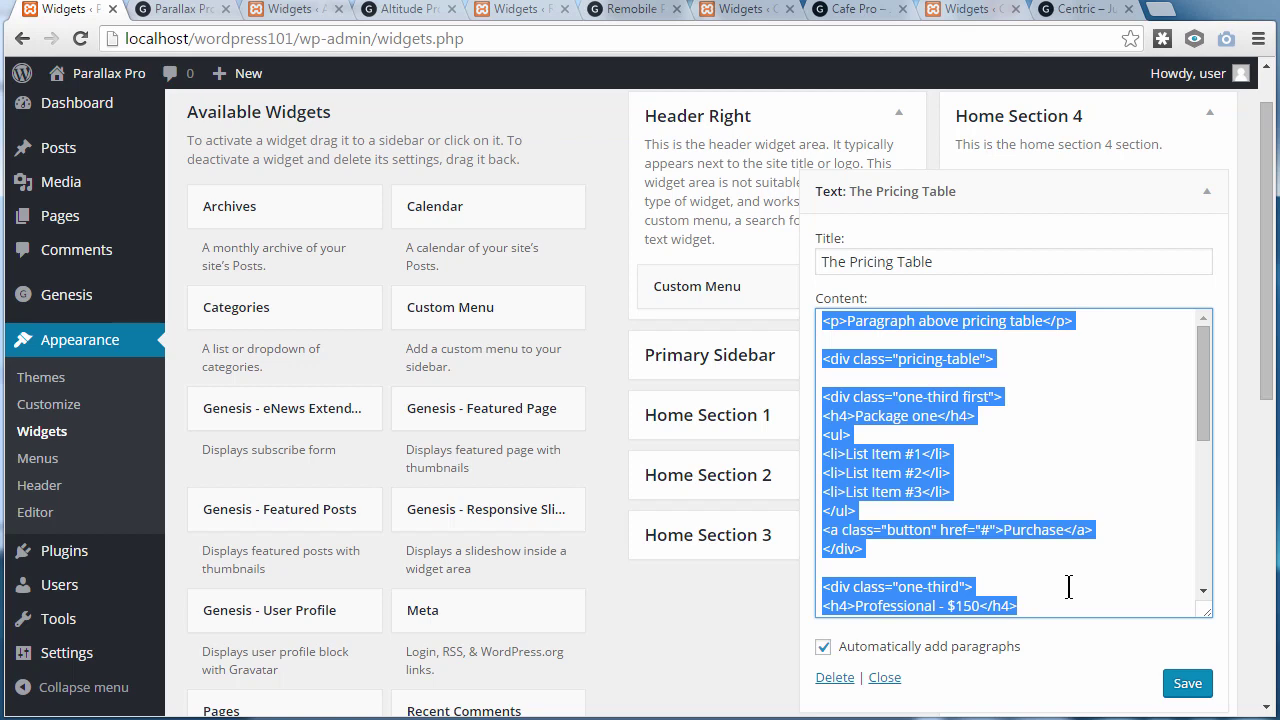
{"action": "left_click", "coordinate": [186, 12]}
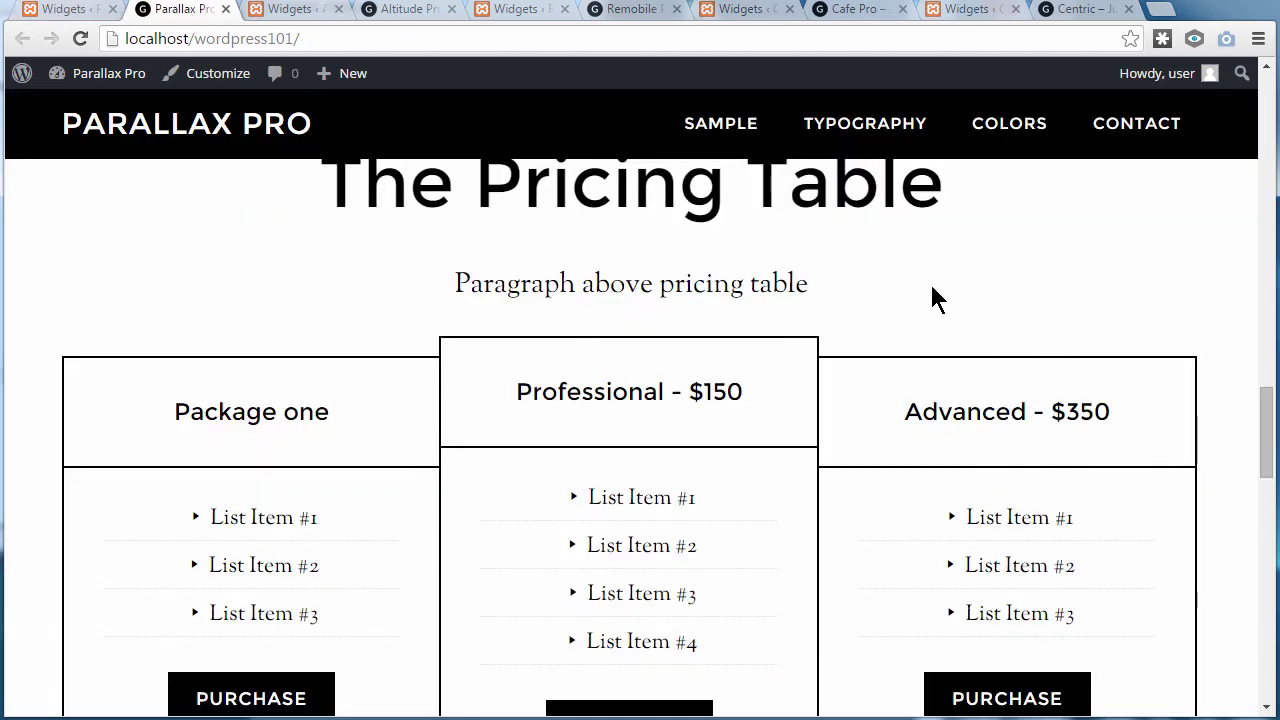
{"action": "left_click", "coordinate": [405, 12]}
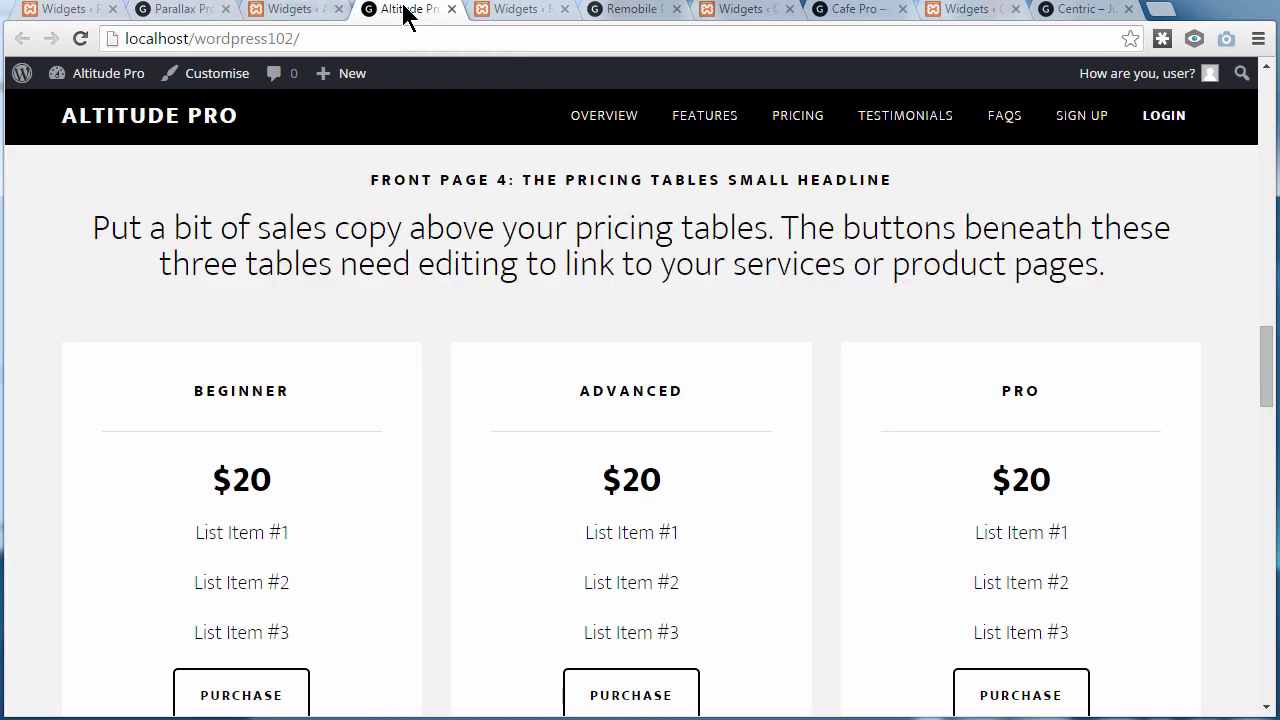
{"action": "left_click", "coordinate": [631, 14]}
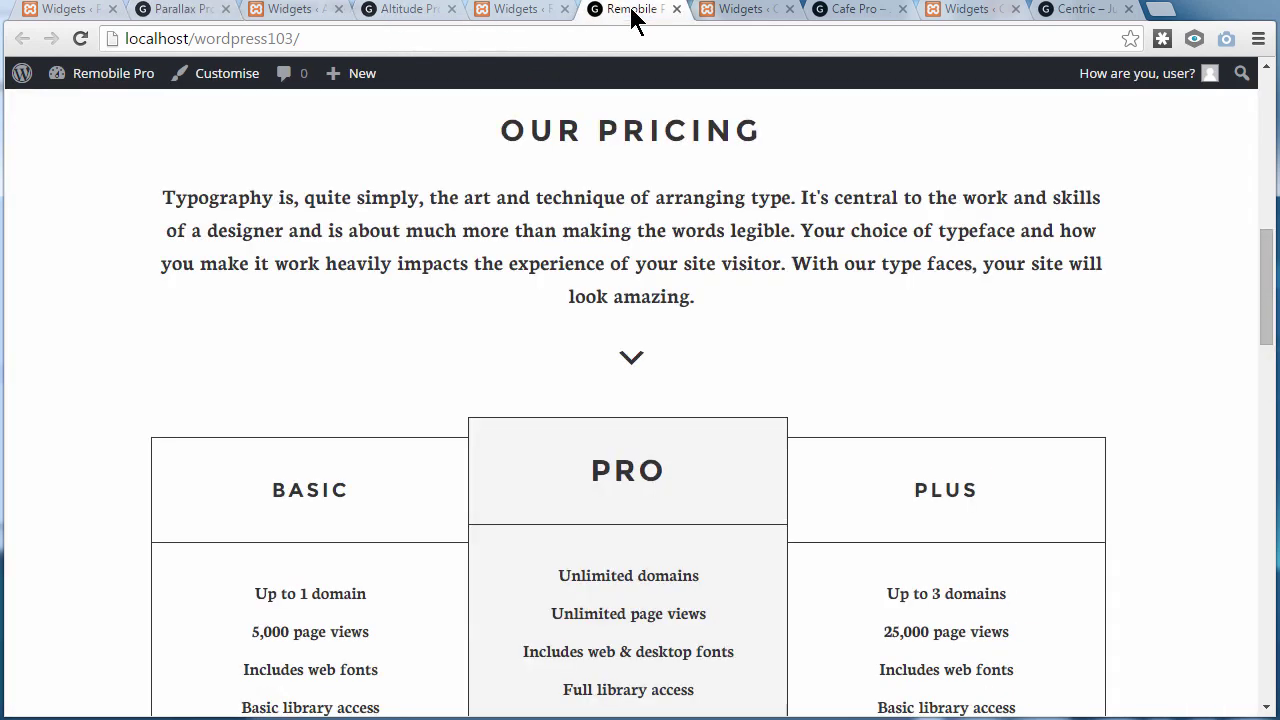
{"action": "left_click", "coordinate": [870, 14]}
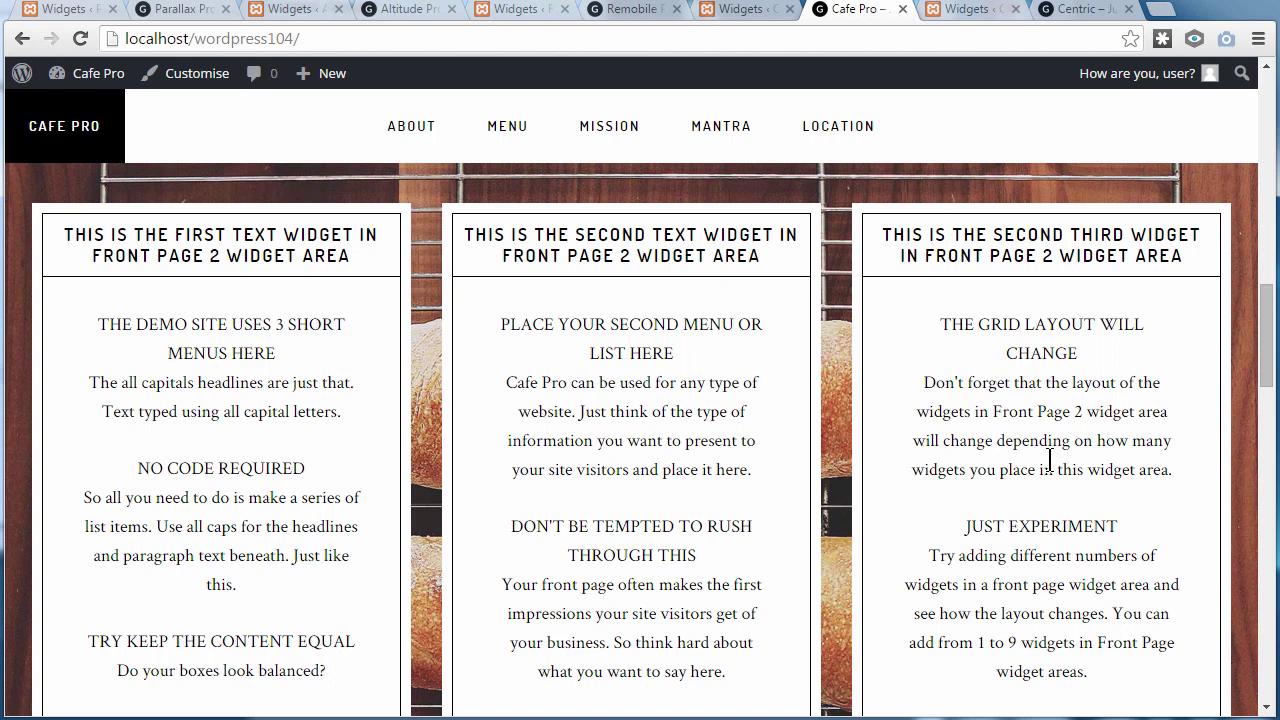
{"action": "left_click", "coordinate": [1088, 12]}
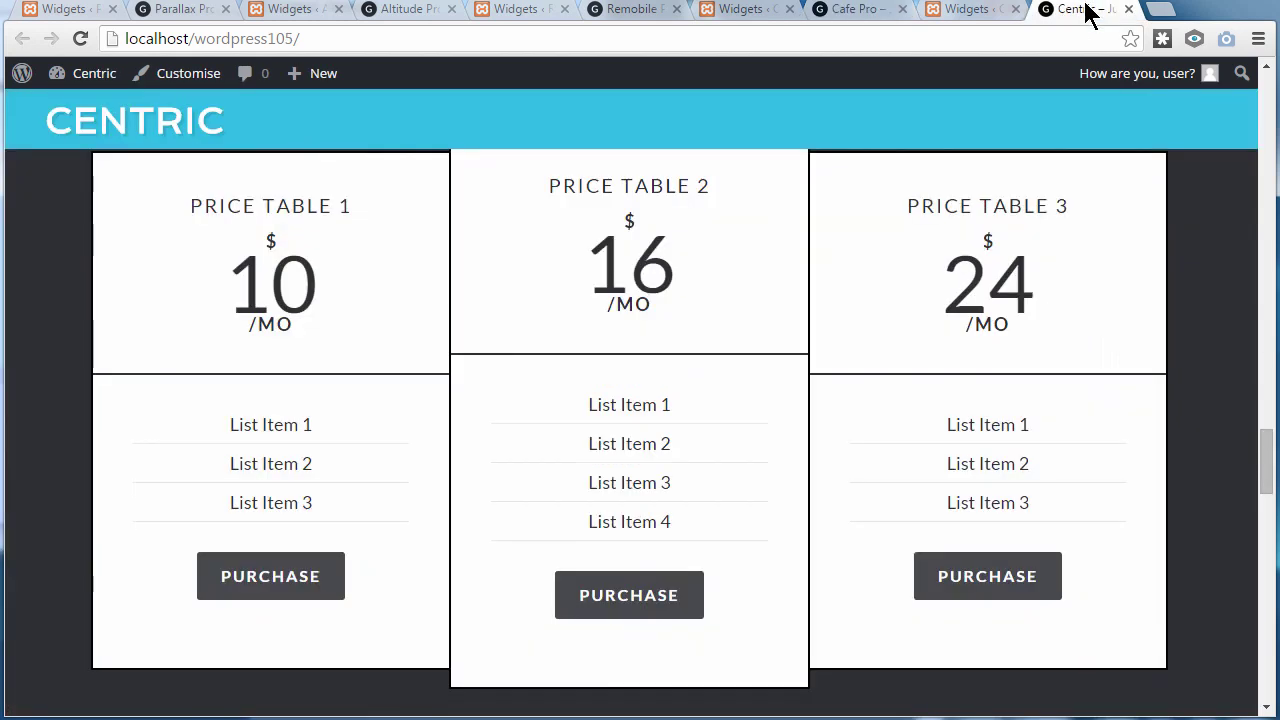
{"action": "scroll", "coordinate": [1272, 448], "scroll_direction": "up", "scroll_amount": 1}
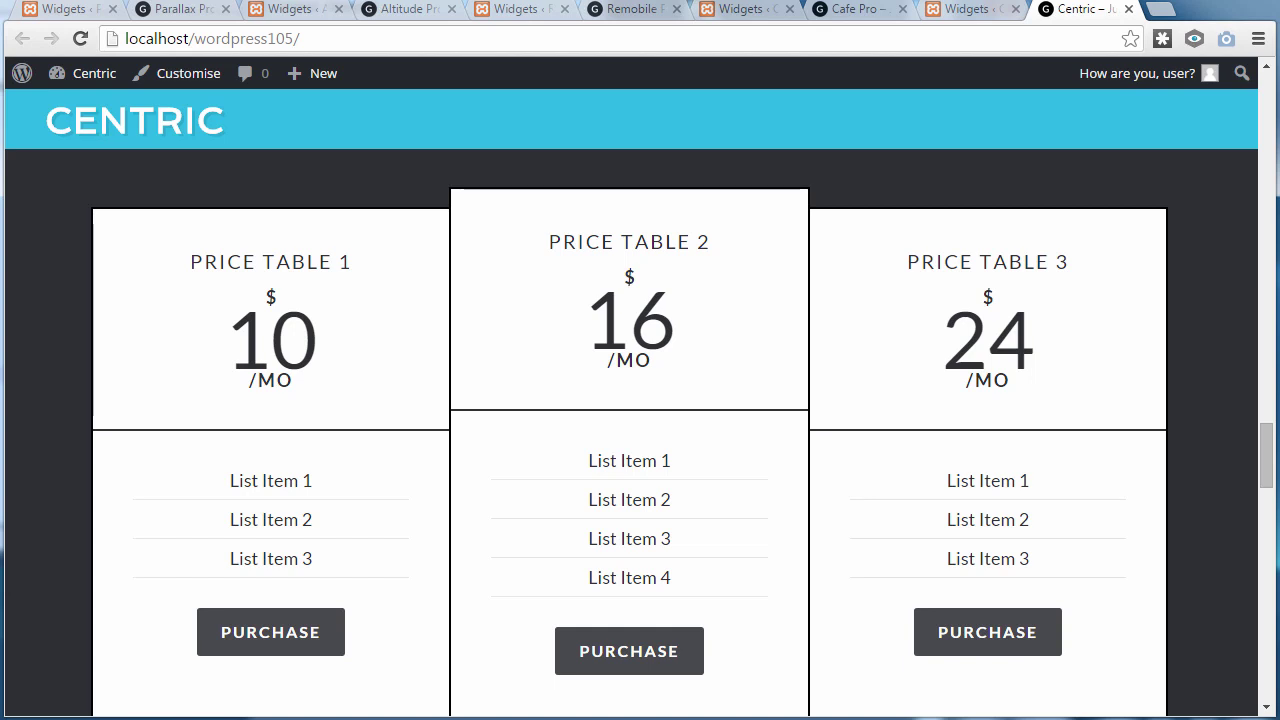
{"action": "key", "text": "ctrl+2"}
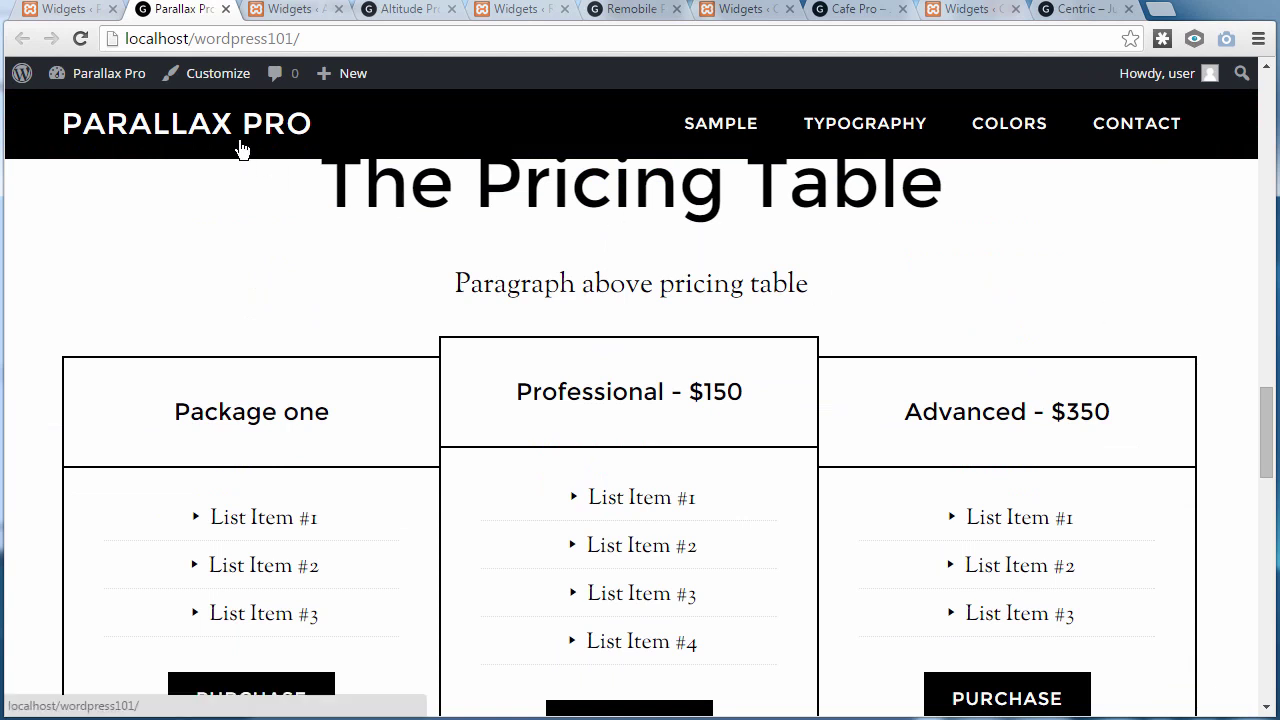
In Home Section 4, replace the widget title 'The Pricing Table' with 'The main title goes here' and save.
{"action": "left_click", "coordinate": [71, 18]}
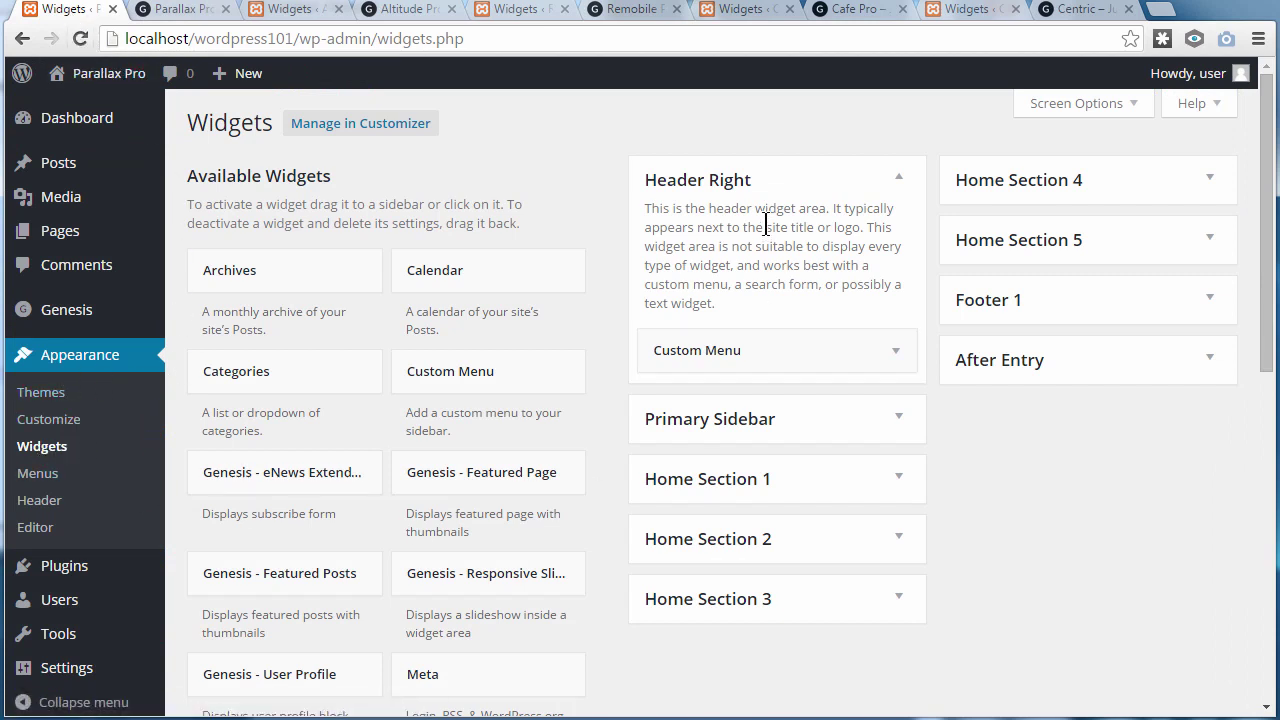
{"action": "left_click", "coordinate": [995, 190]}
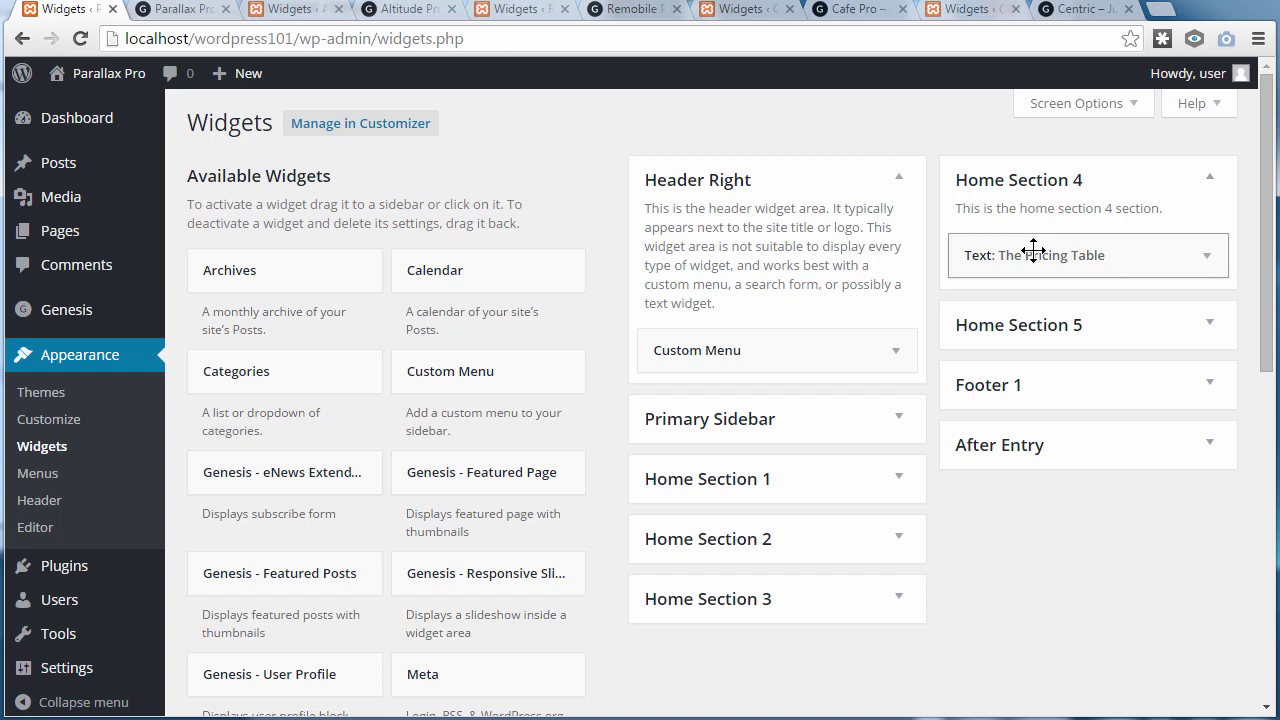
{"action": "left_click", "coordinate": [1208, 255]}
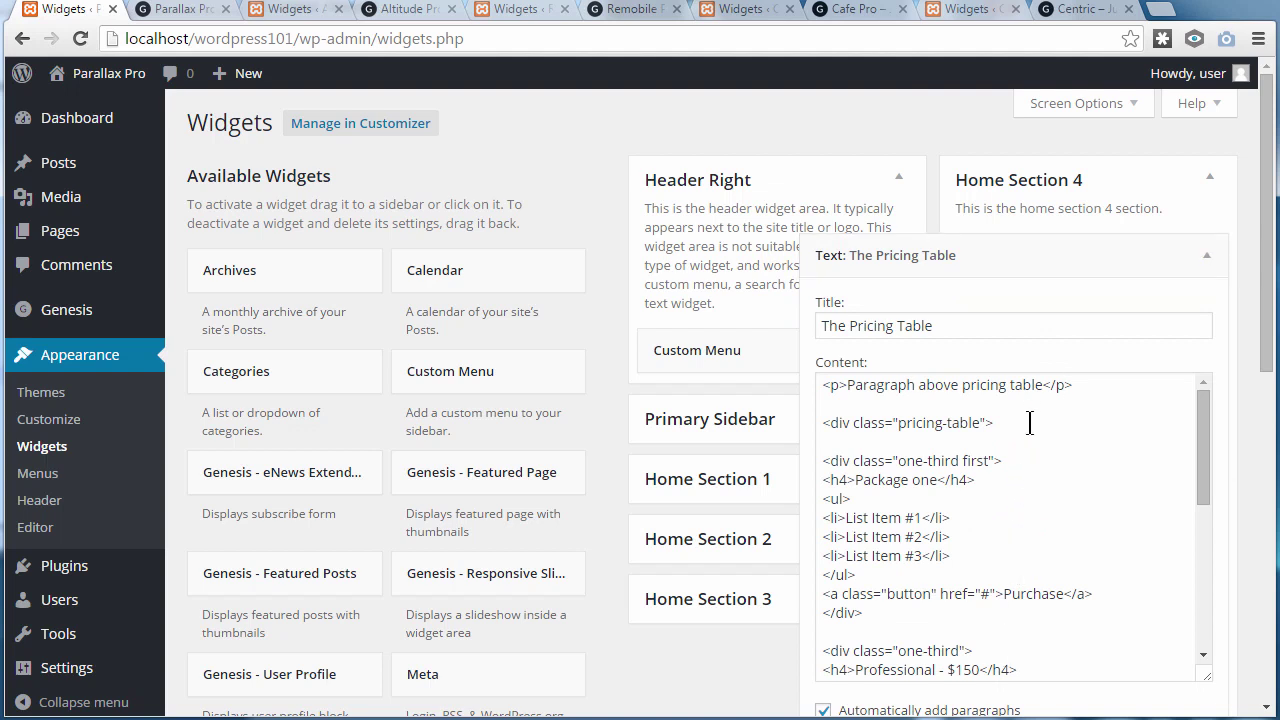
{"action": "left_click", "coordinate": [948, 326]}
{"action": "left_click_drag", "start_coordinate": [948, 326], "coordinate": [812, 326]}
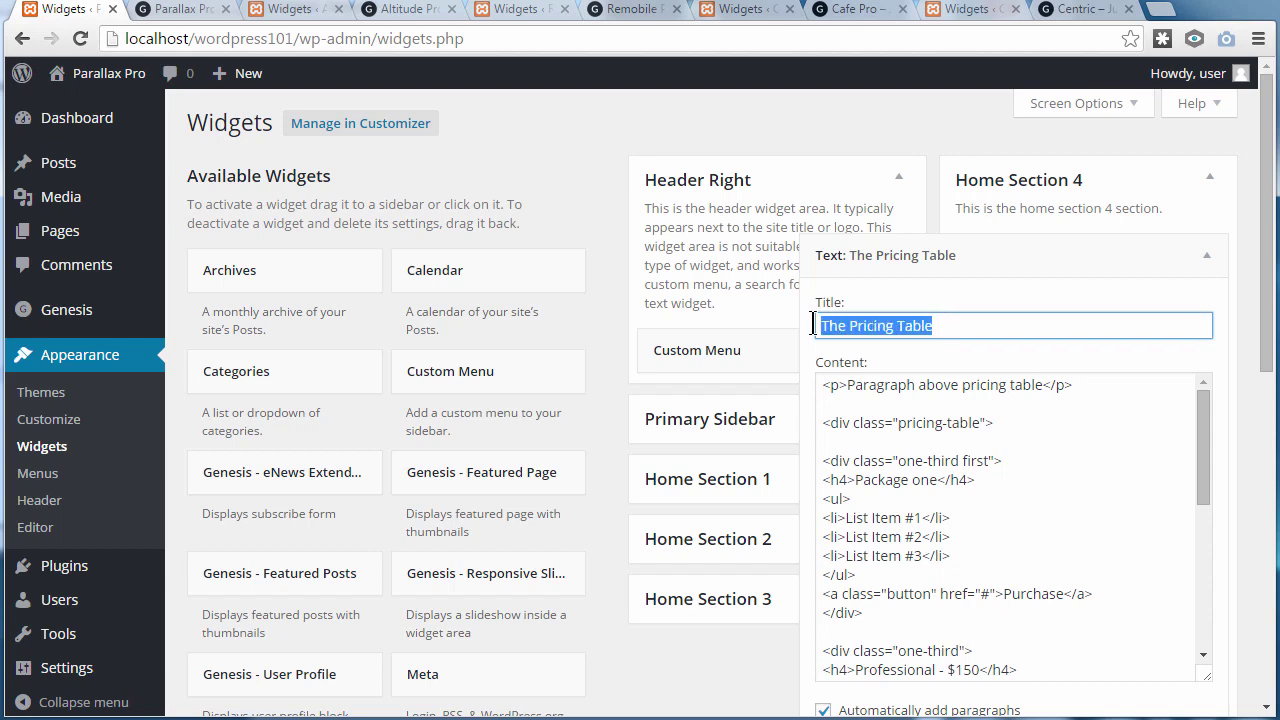
{"action": "left_click", "coordinate": [178, 12]}
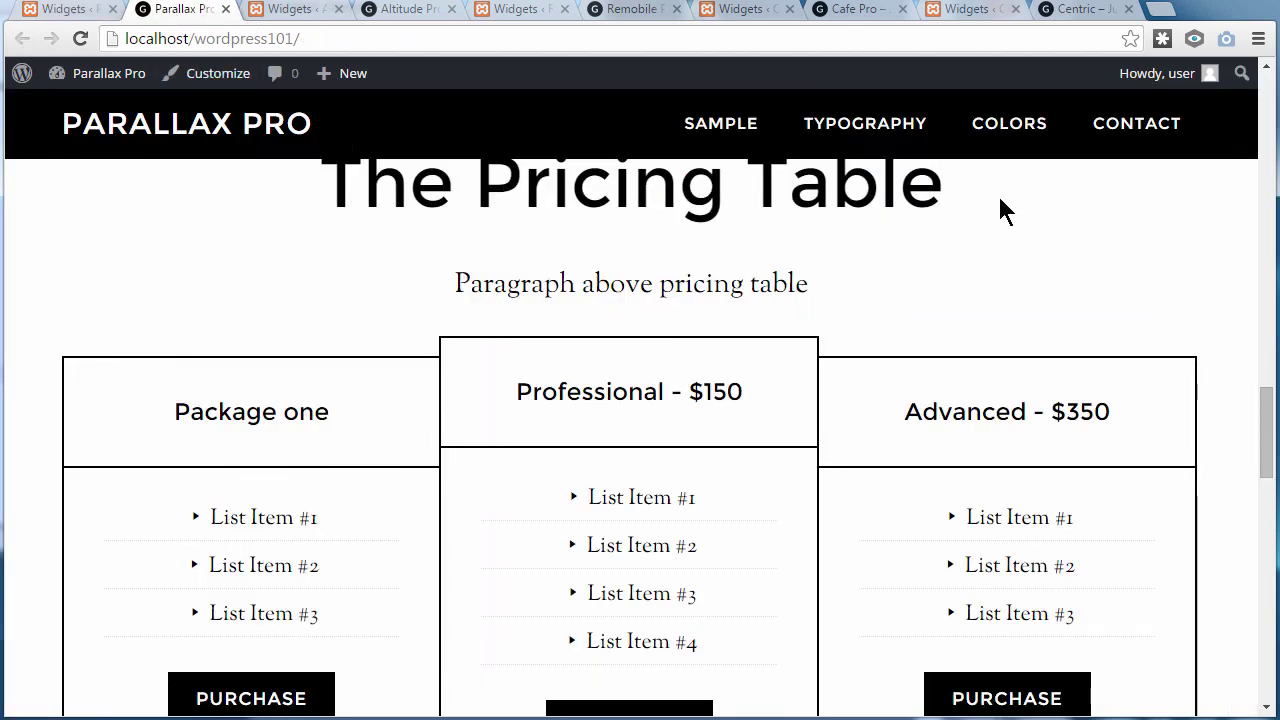
{"action": "left_click", "coordinate": [75, 12]}
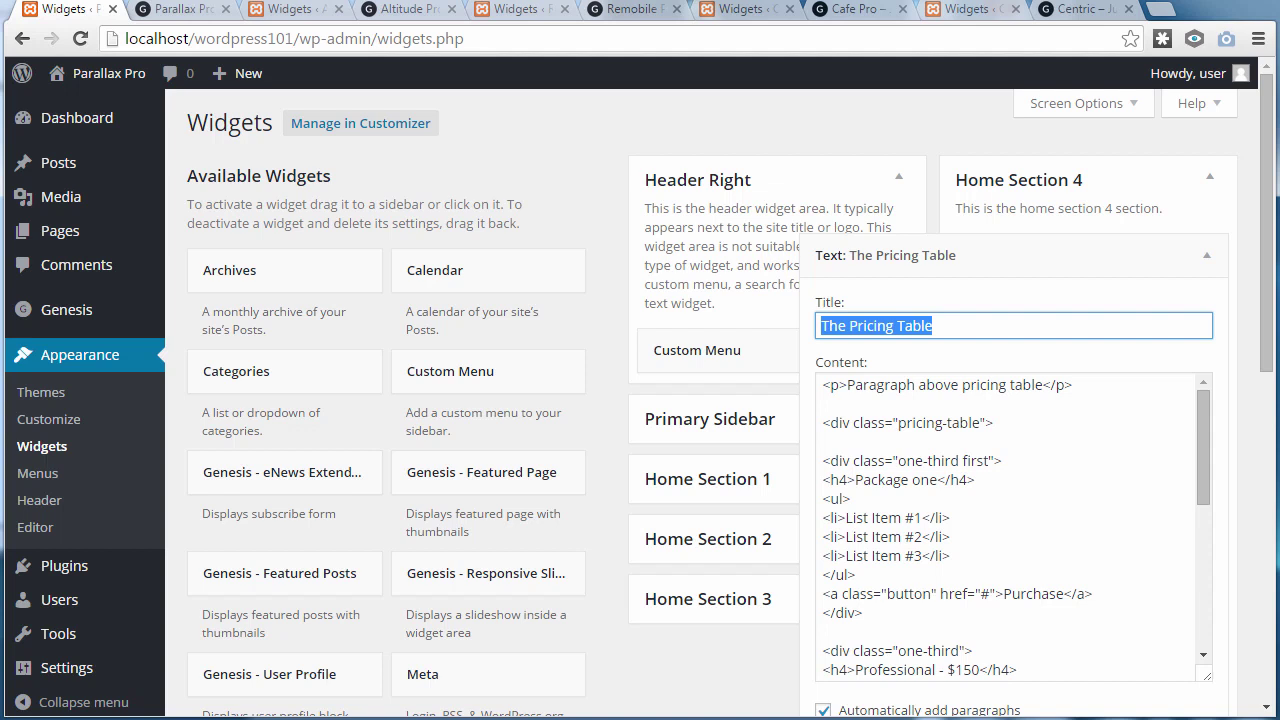
{"action": "type", "text": "The main title goes here"}
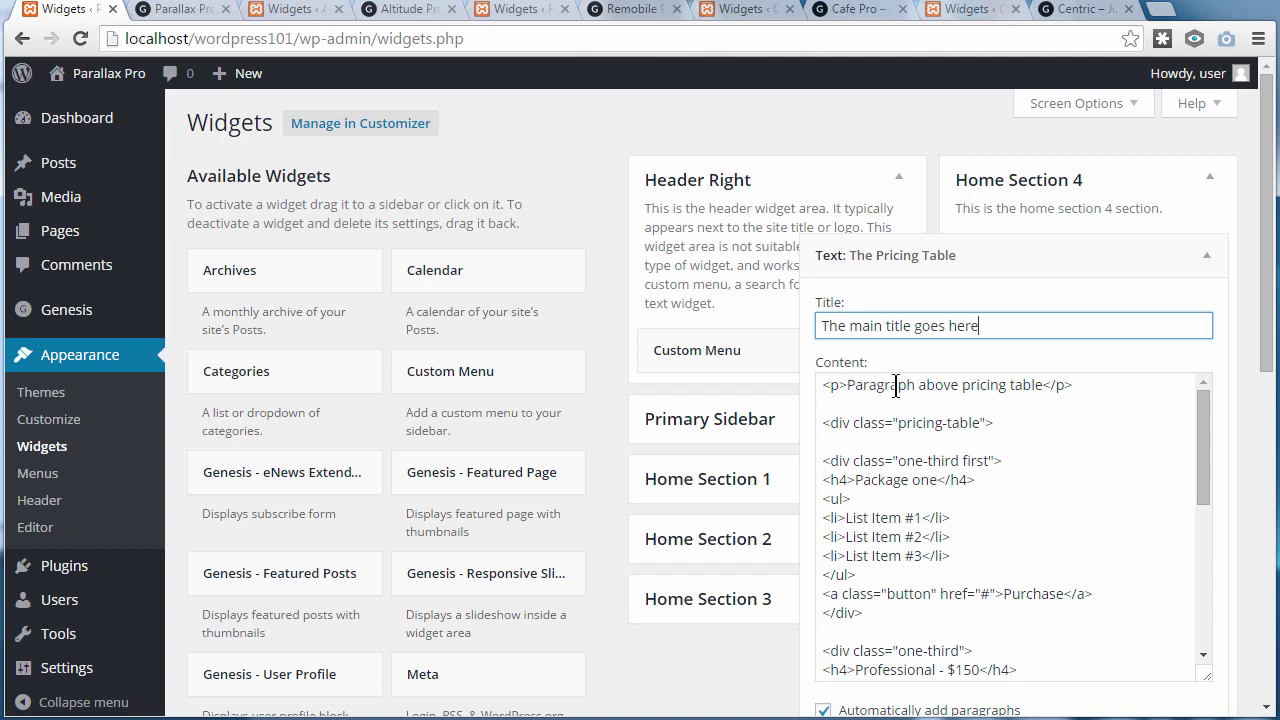
{"action": "scroll", "coordinate": [1266, 200], "scroll_direction": "down", "scroll_amount": 2}
{"action": "left_click", "coordinate": [1188, 546]}
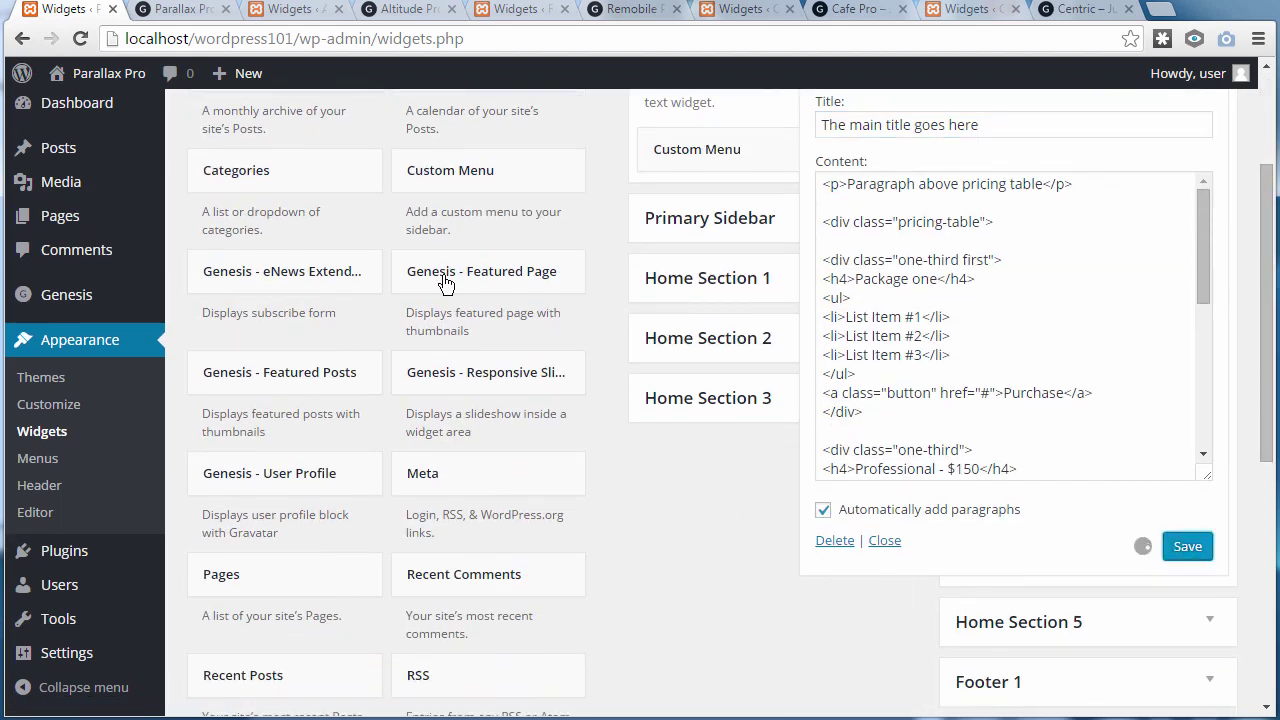
Reload the live Parallax Pro page to confirm the heading reads 'The main title goes here'.
{"action": "left_click", "coordinate": [195, 14]}
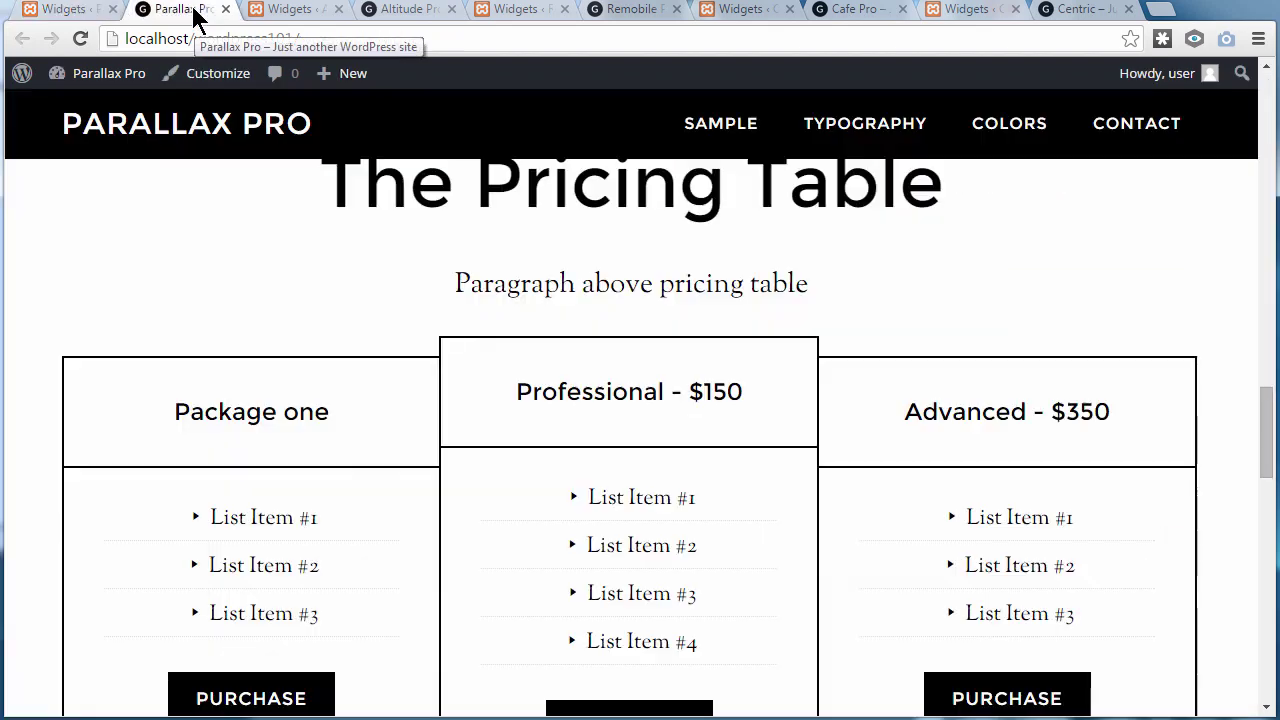
{"action": "double_click", "coordinate": [328, 188]}
{"action": "left_click", "coordinate": [572, 193], "text": "shift"}
{"action": "left_click", "coordinate": [551, 257]}
{"action": "left_click", "coordinate": [81, 38]}
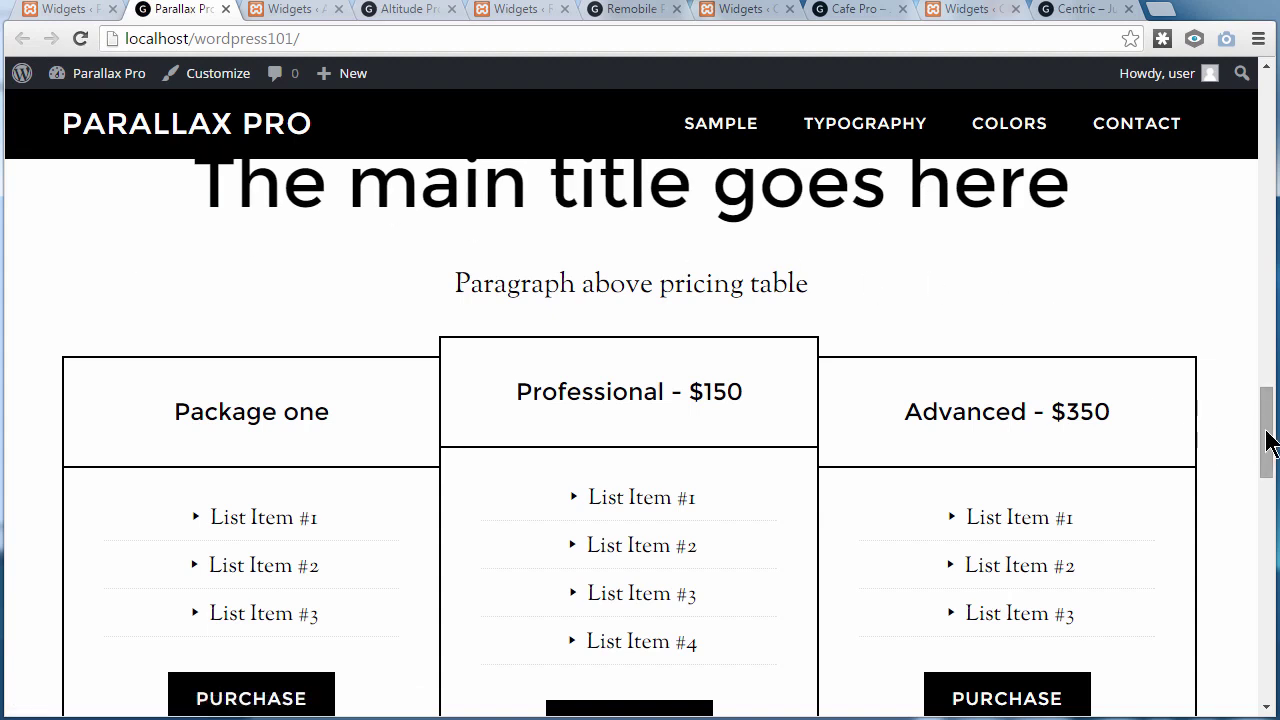
{"action": "left_click_drag", "start_coordinate": [1268, 440], "coordinate": [1270, 433]}
{"action": "left_click_drag", "start_coordinate": [1270, 450], "coordinate": [1270, 452]}
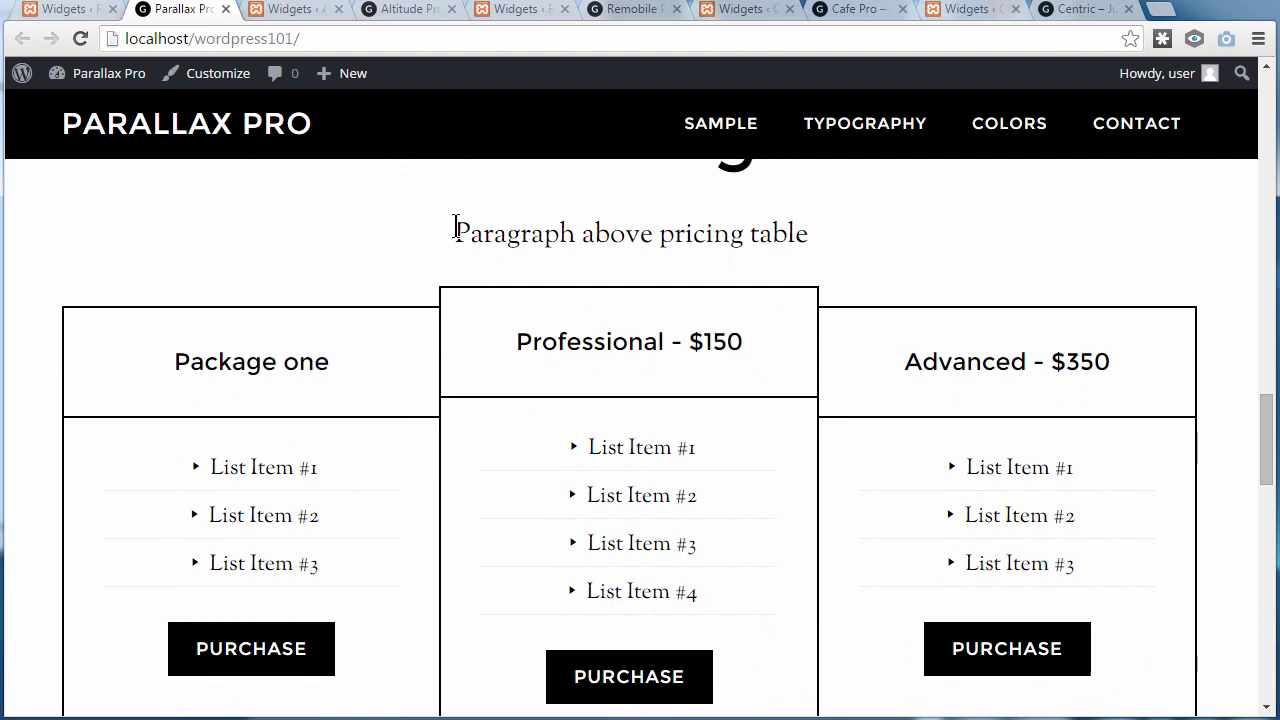
{"action": "left_click", "coordinate": [66, 12]}
Select all of the pricing-table HTML in the widget's Content box.
{"action": "left_click", "coordinate": [1101, 245]}
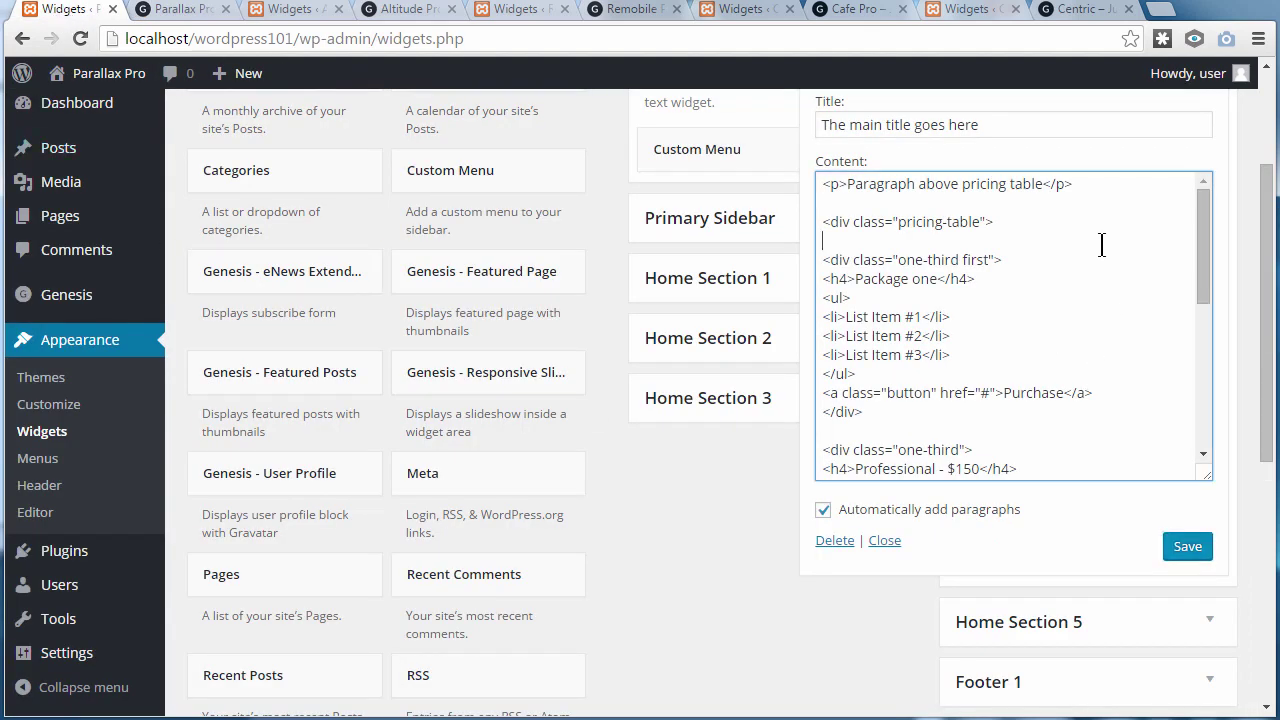
{"action": "left_click_drag", "start_coordinate": [1266, 254], "coordinate": [1275, 172]}
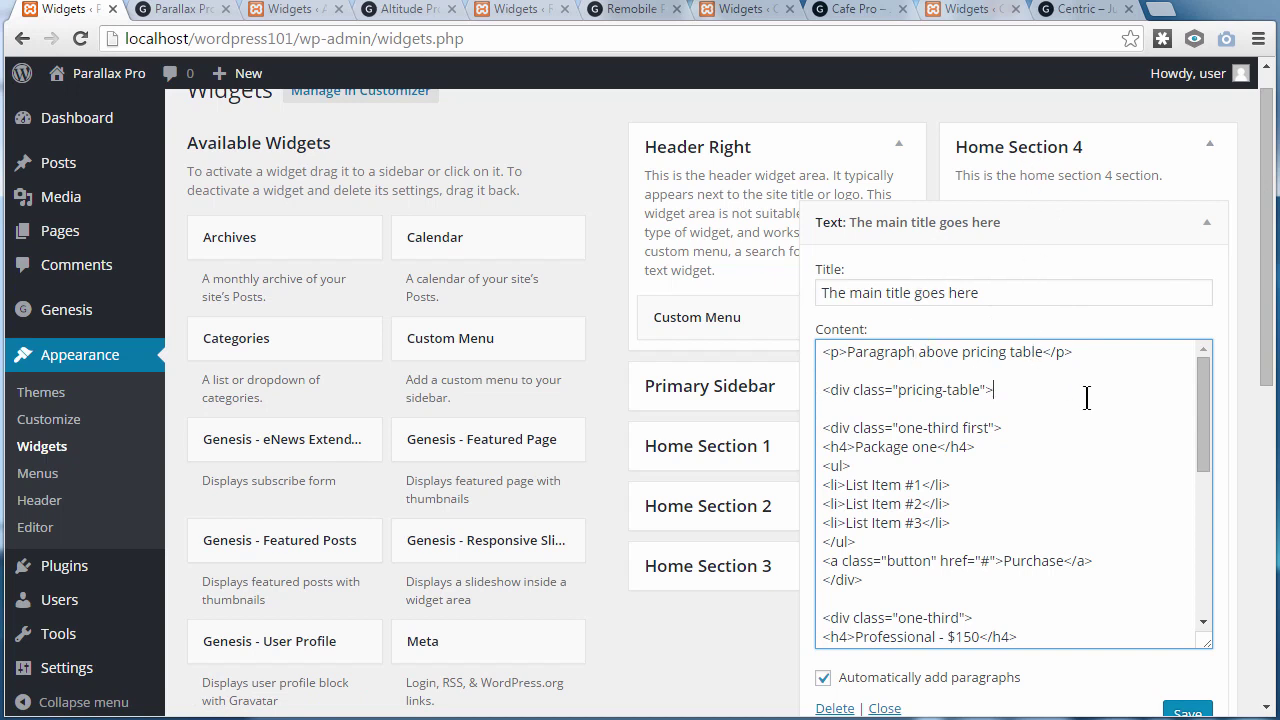
{"action": "key", "text": "ctrl+a"}
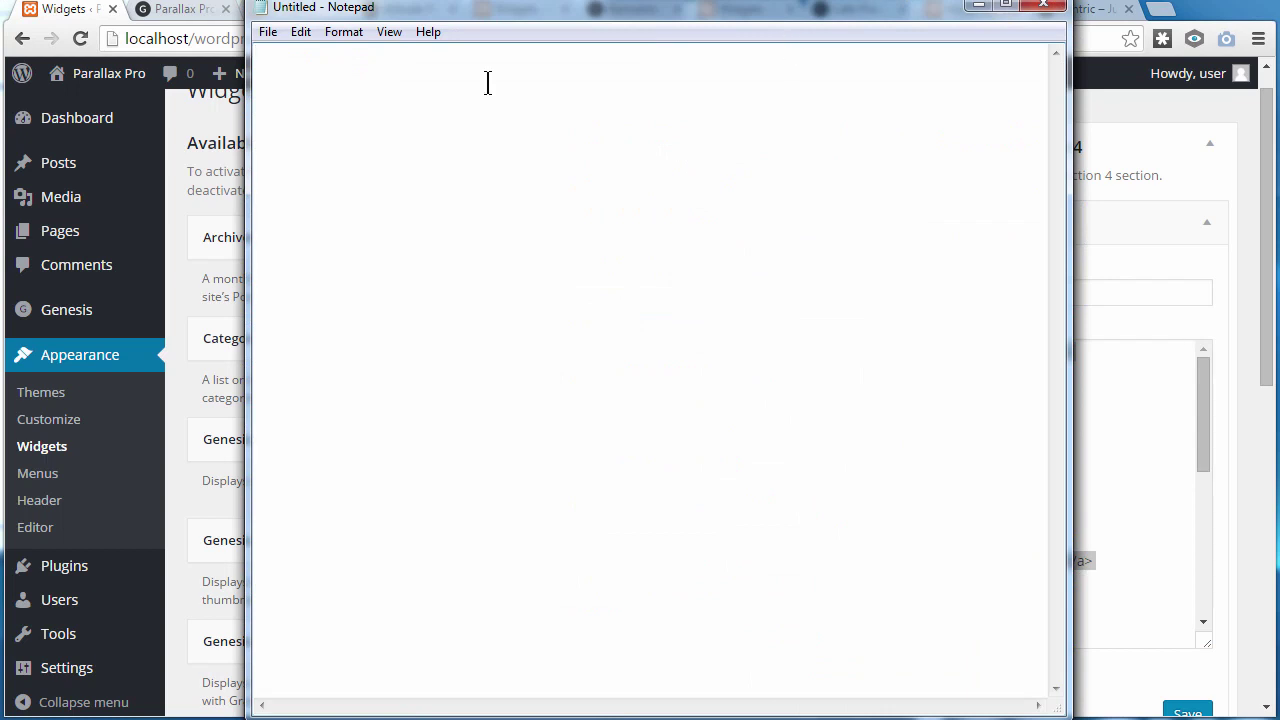
Paste the HTML into Notepad and copy 'Paragraph above pricing table' from the live page.
{"action": "type", "text": "<p>Paragraph above pricing table</p>  <div class=\"pricing-table\">  <div class=\"one-third first\"> <h4>Package one</h4> <ul> <li>List Item #1</li> <li>List Item #2</li> <li>List Item #3</li> </ul> <a class=\"button\" href=\"#\">Purchase</a> </div>  <div class=\"one-third\"> <h4>Professional - $150</h4> <ul> <li>List Item #1</li> <li>List Item #2</li> <li>List Item #3</li> <li>List Item #4</li> </ul> <a class=\"button\" href=\"#\">Purchase</a> </div>  <div class=\"one-third\"> <h4>Advanced - $350</h4> <ul> <li>List Item #1</li> <li>List Item #2</li> <li>List Item #3</li> </ul> <a class=\"button\" href=\"#\">Purchase</a> </div>  </div>"}
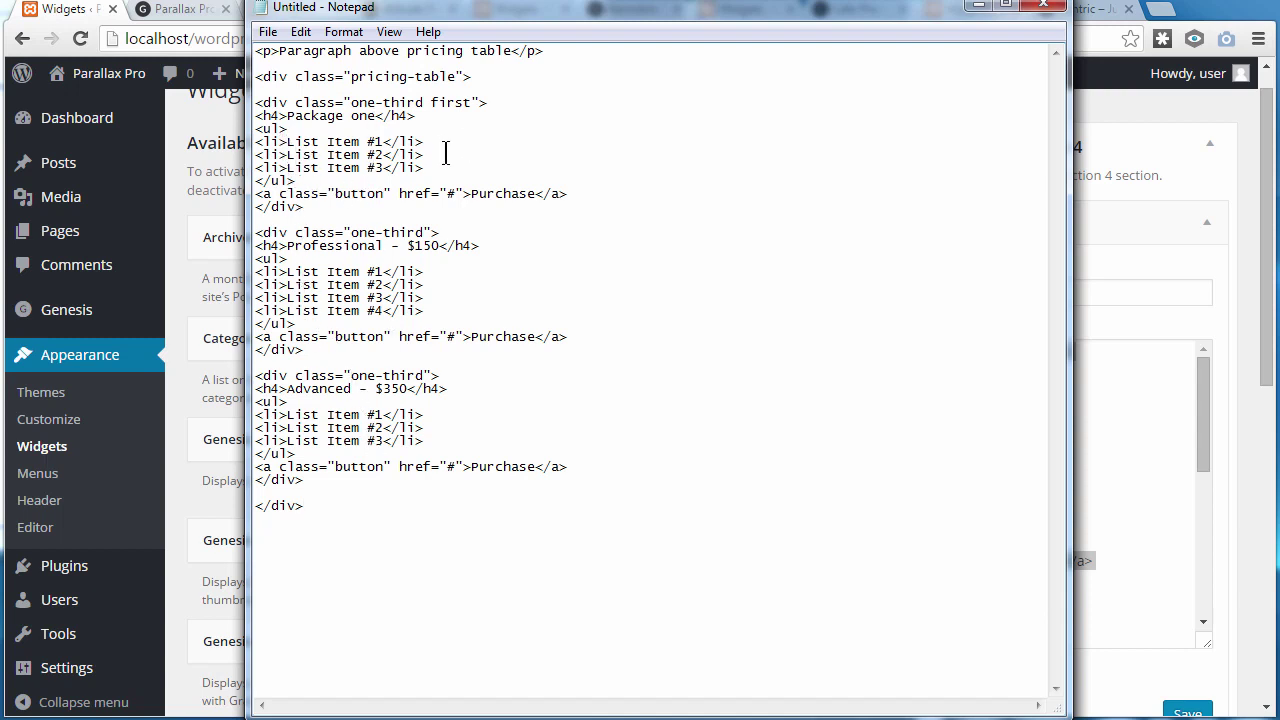
{"action": "left_click", "coordinate": [189, 14]}
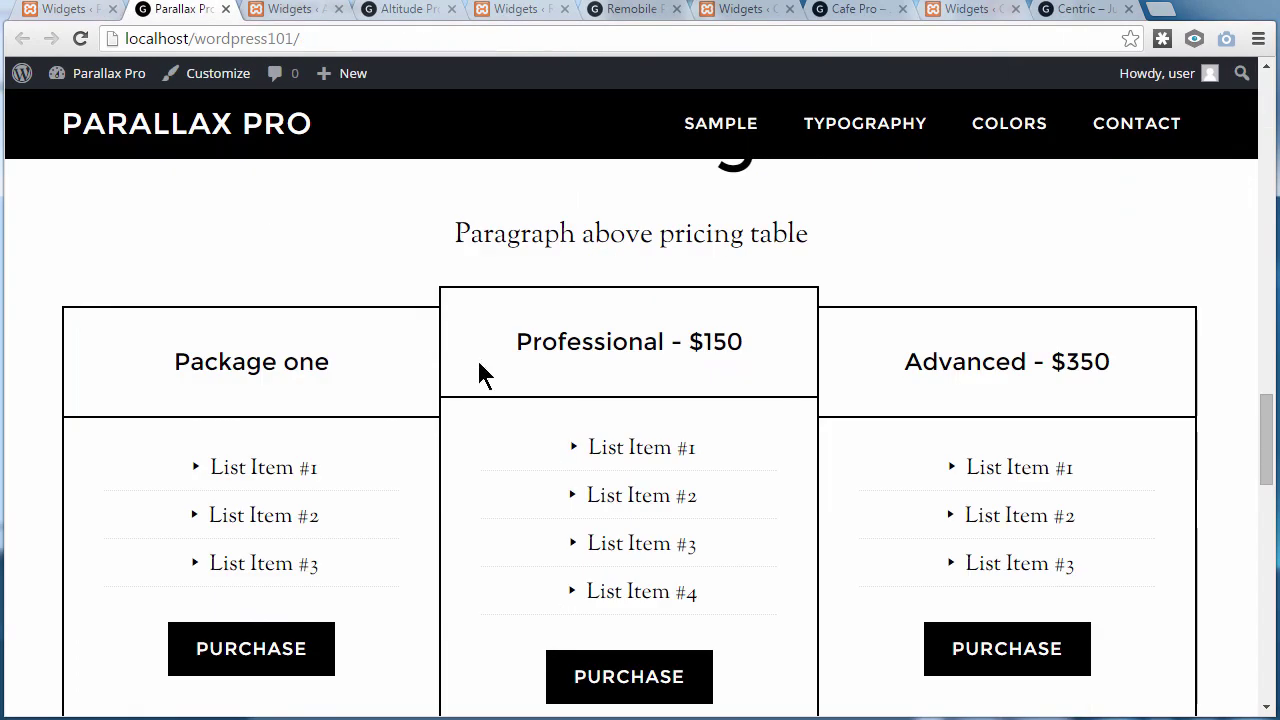
{"action": "left_click_drag", "start_coordinate": [451, 223], "coordinate": [808, 232]}
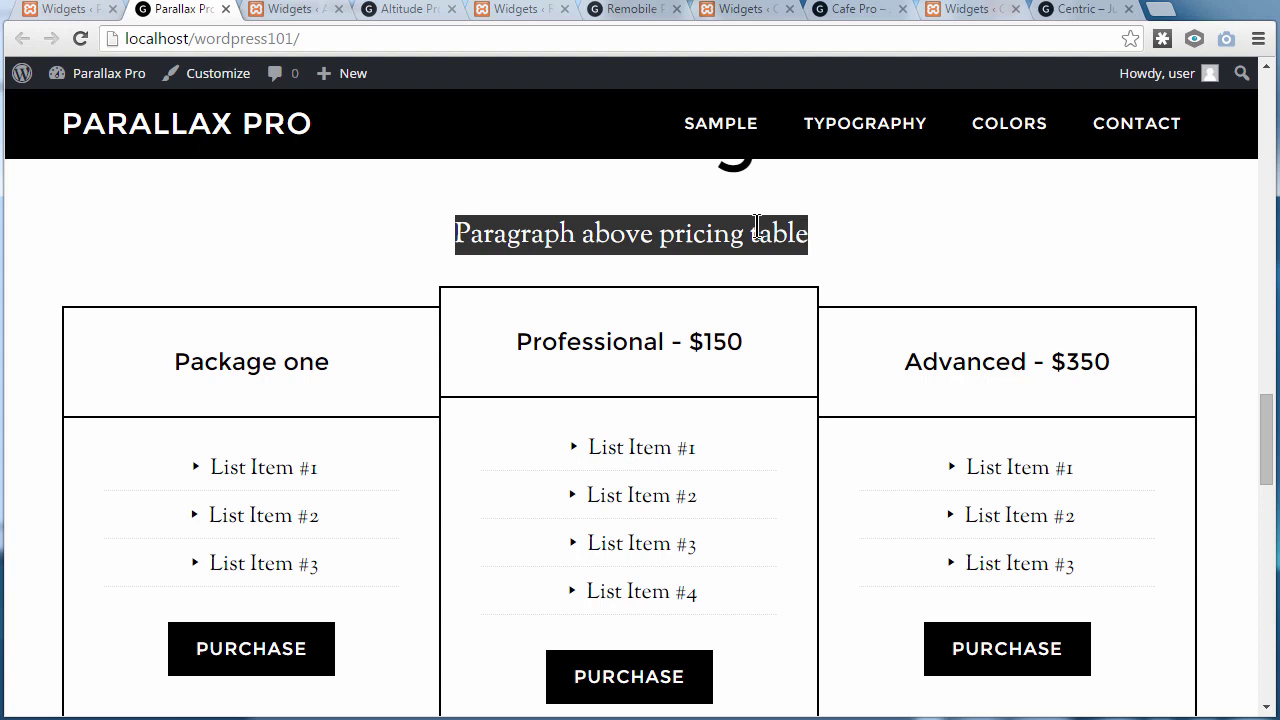
{"action": "right_click", "coordinate": [757, 227]}
{"action": "left_click", "coordinate": [791, 238]}
{"action": "key", "text": "alt+Tab"}
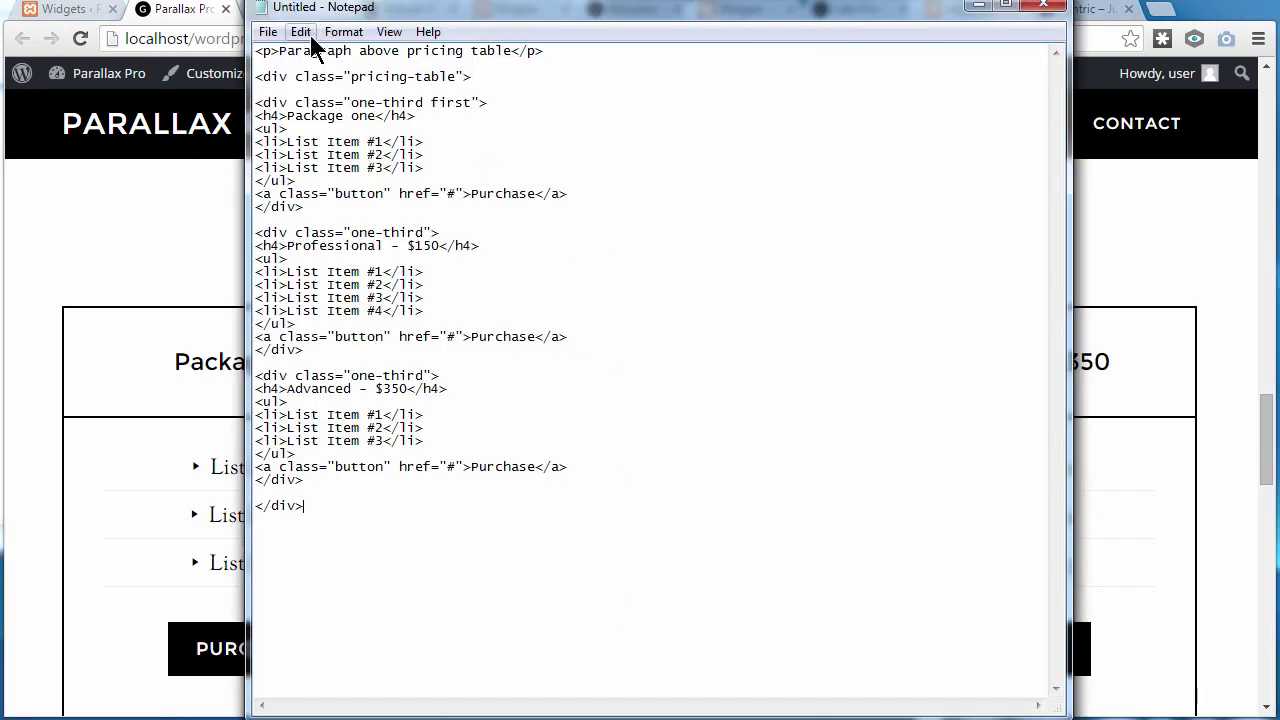
Open Edit > Replace with 'Paragraph above pricing table' as the search term and the new intro wording as replacement.
{"action": "left_click", "coordinate": [300, 32]}
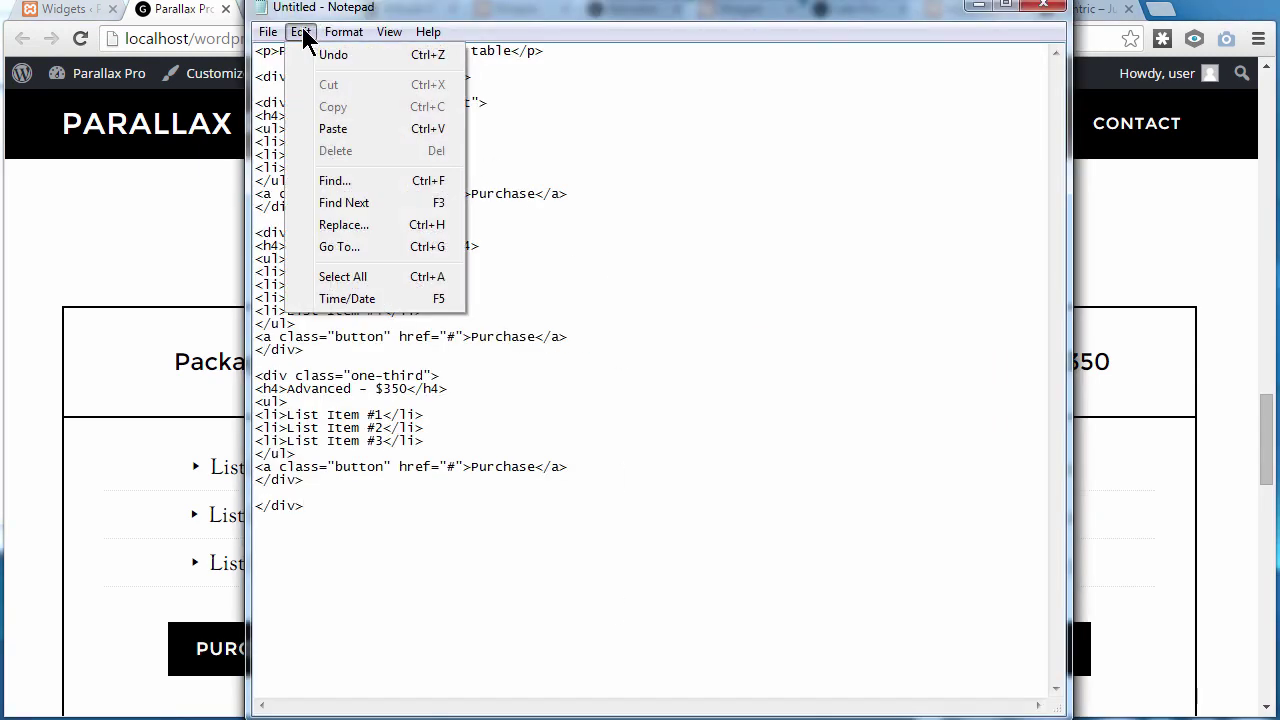
{"action": "left_click", "coordinate": [344, 224]}
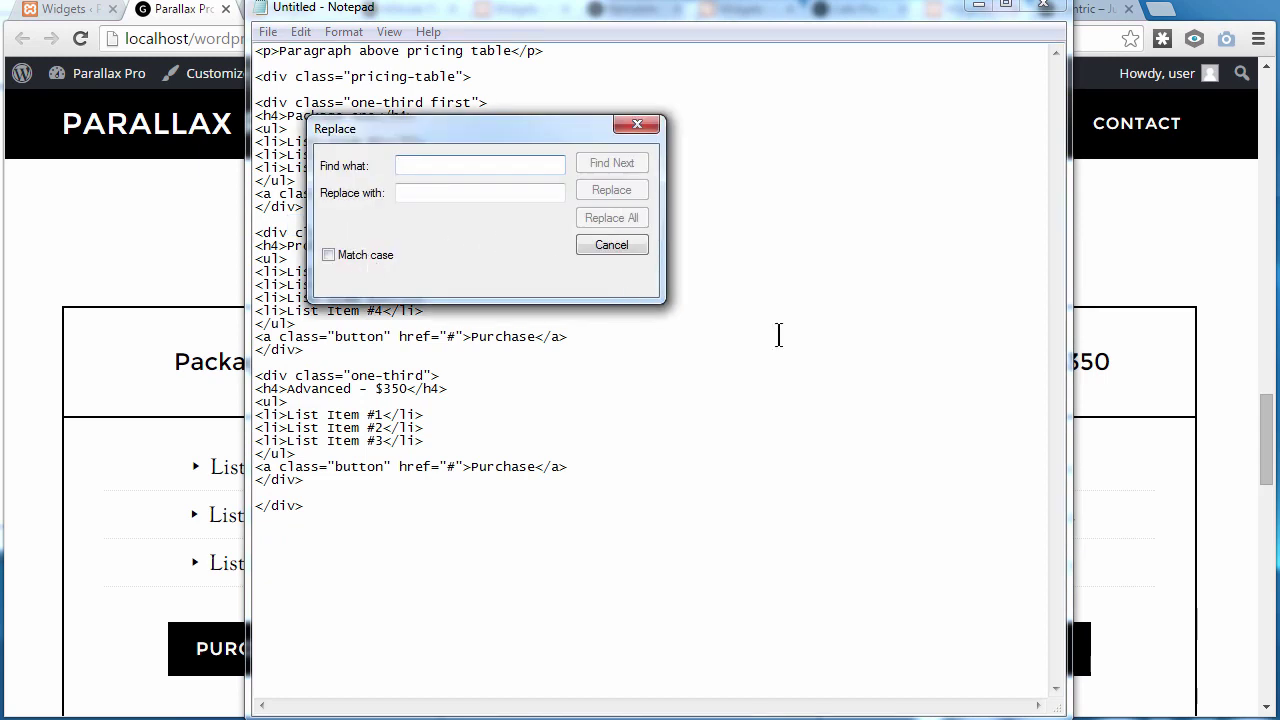
{"action": "key", "text": "ctrl+v"}
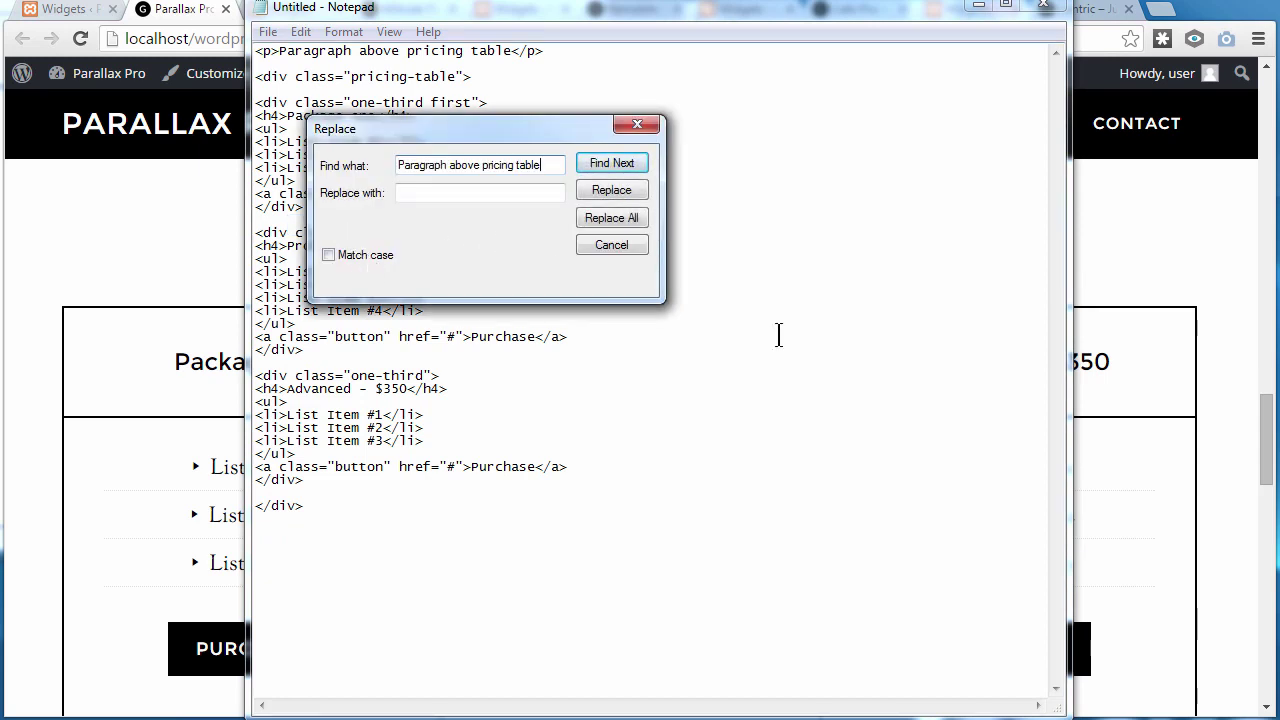
{"action": "left_click", "coordinate": [304, 505]}
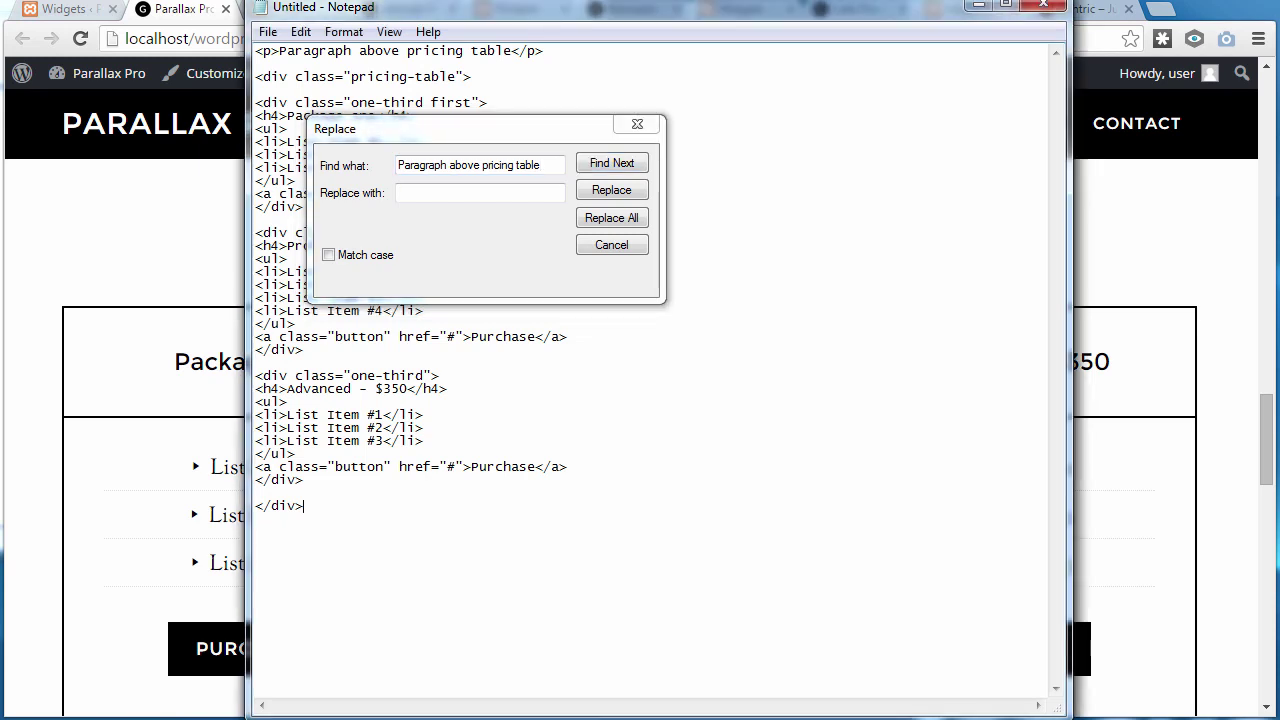
{"action": "left_click", "coordinate": [519, 193]}
{"action": "key", "text": "ctrl+v"}
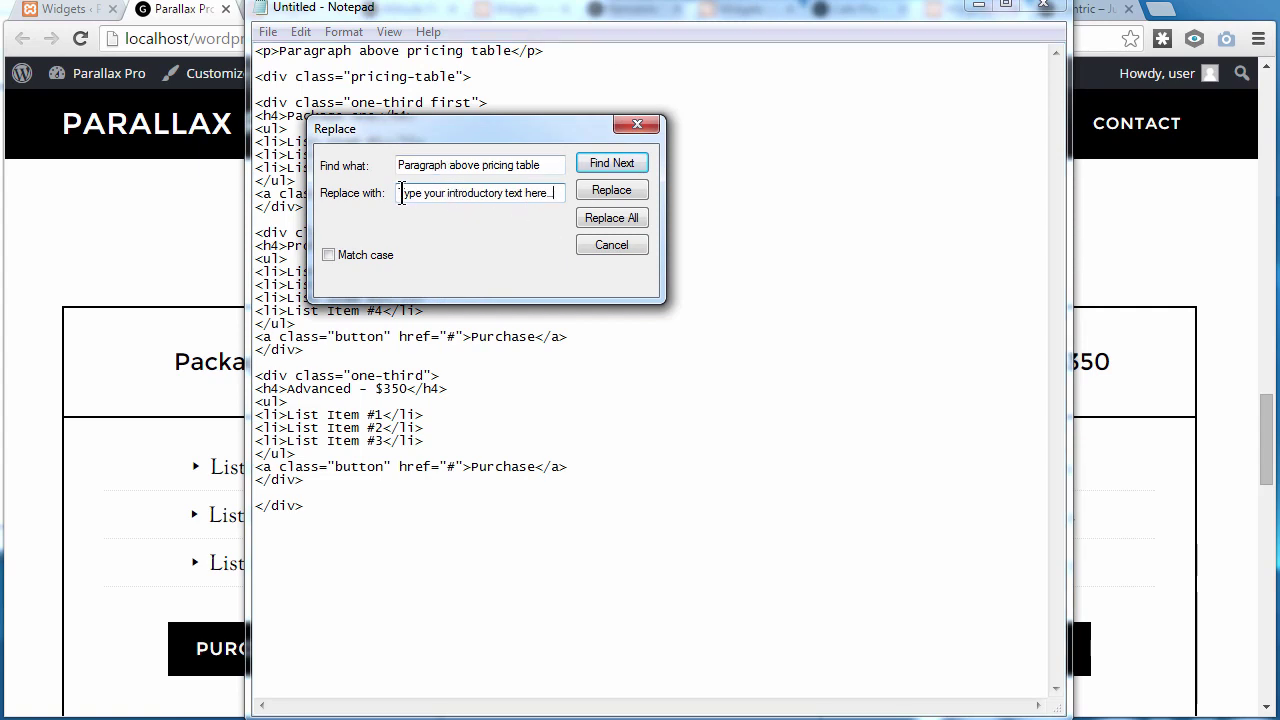
Replace the intro paragraph with 'Type your introductory text here…'.
{"action": "left_click_drag", "start_coordinate": [511, 131], "coordinate": [842, 98]}
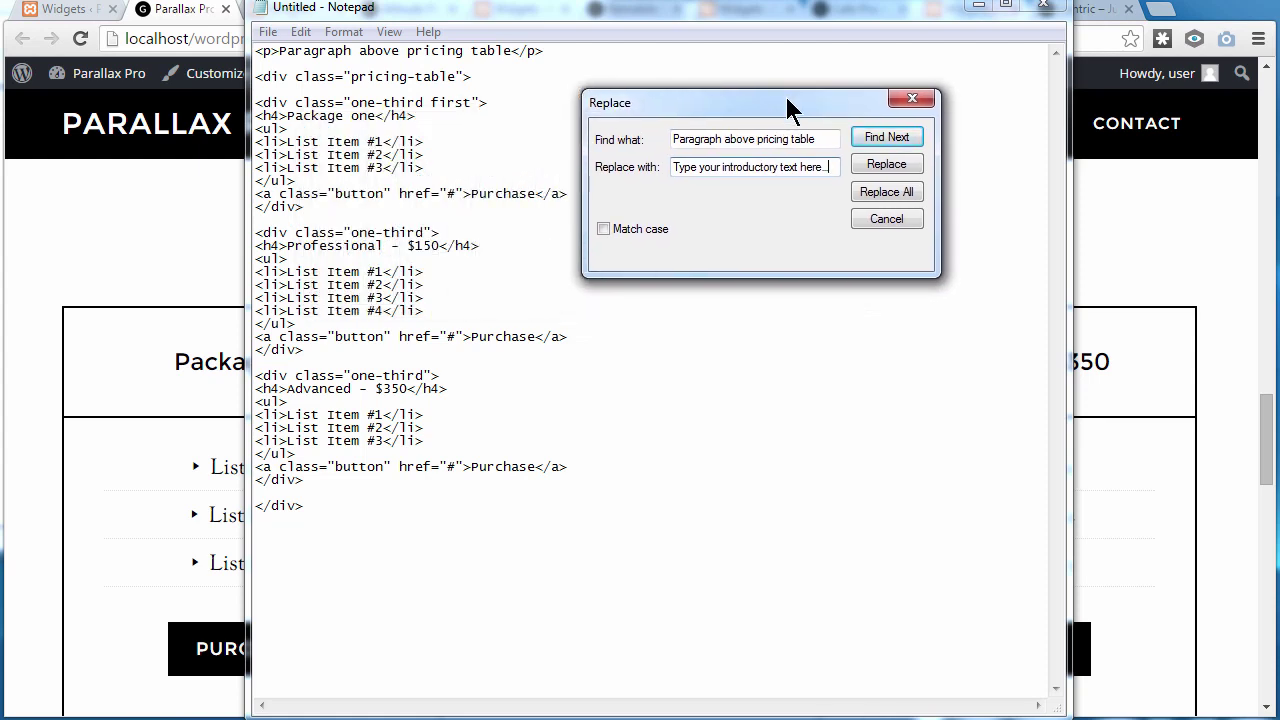
{"action": "left_click", "coordinate": [253, 53]}
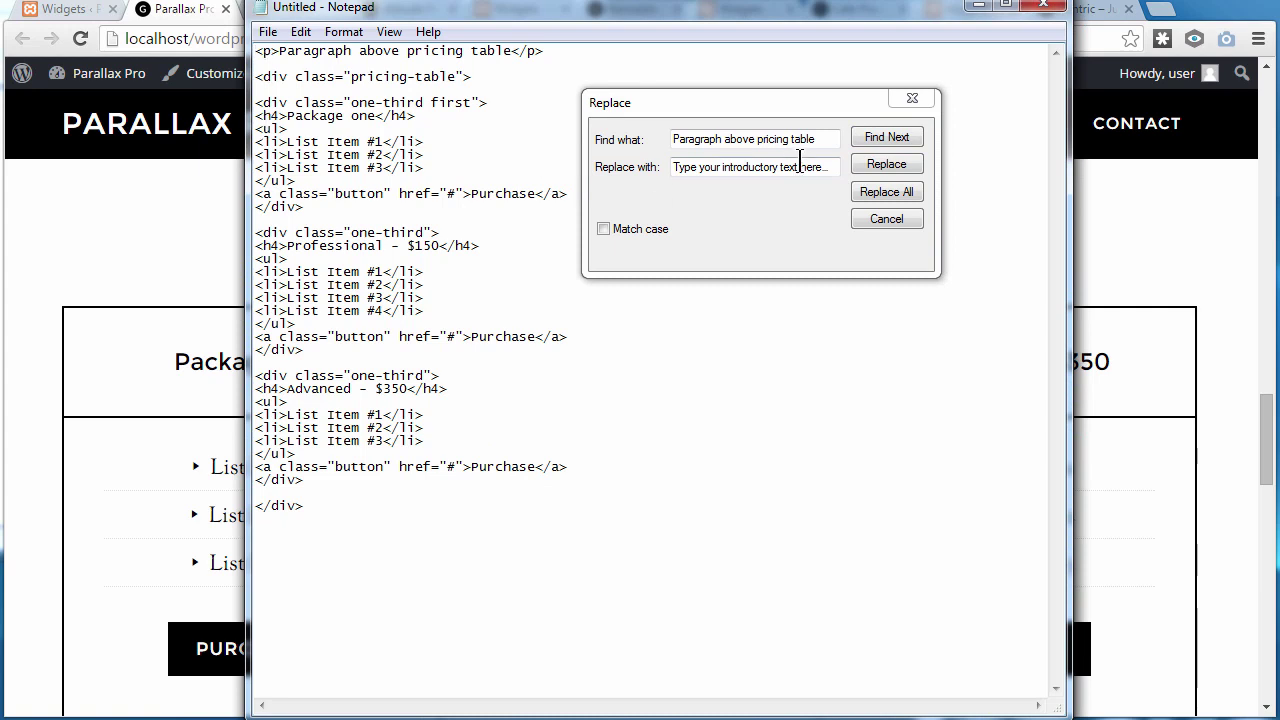
{"action": "left_click", "coordinate": [793, 96]}
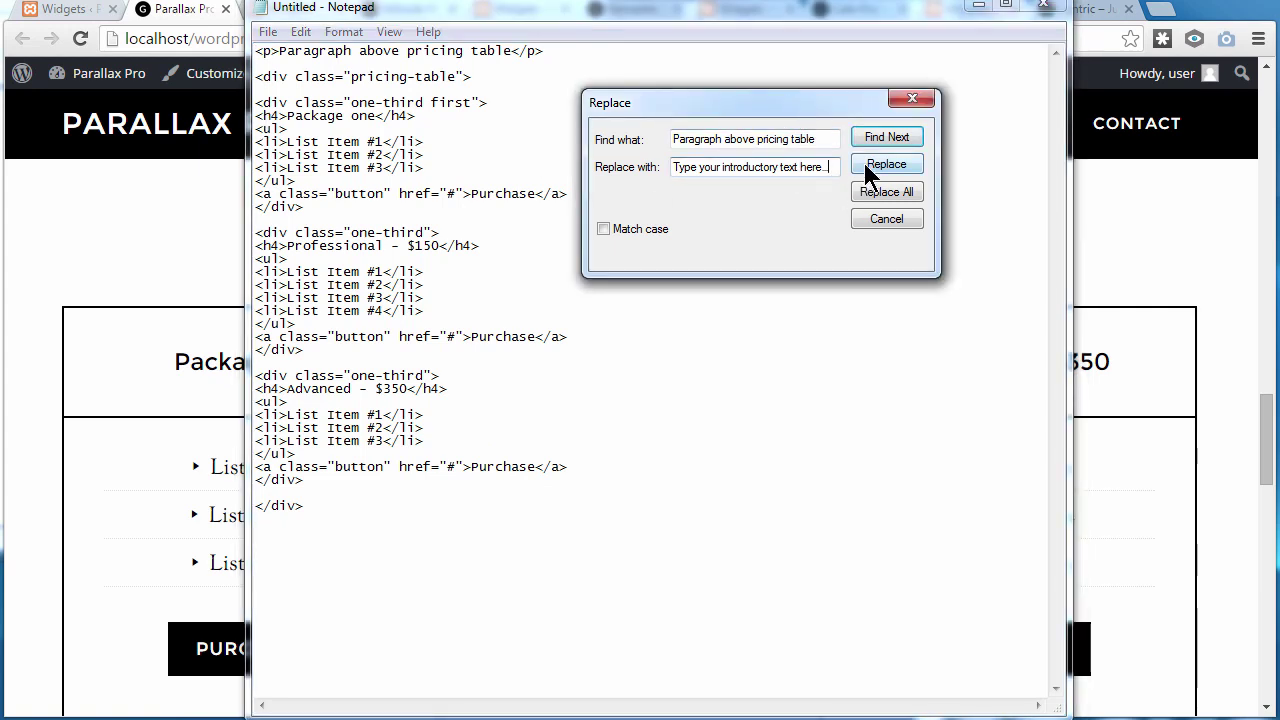
{"action": "left_click", "coordinate": [887, 137]}
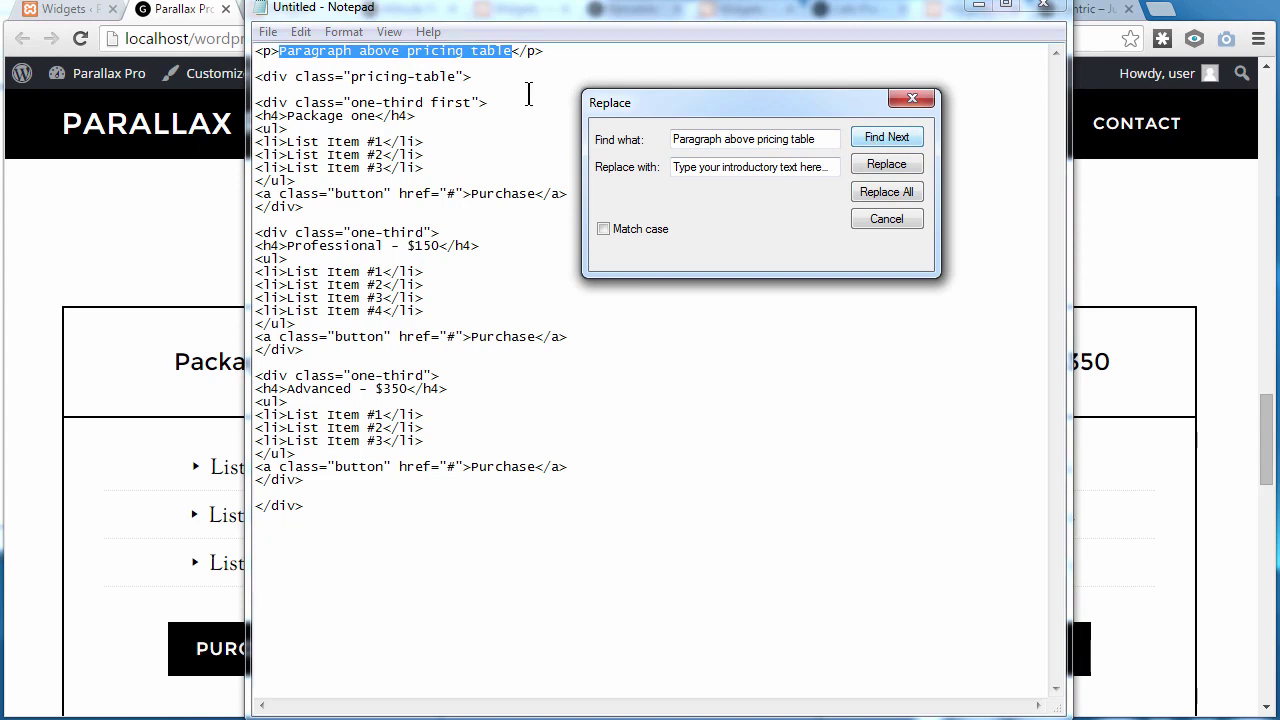
{"action": "left_click", "coordinate": [870, 163]}
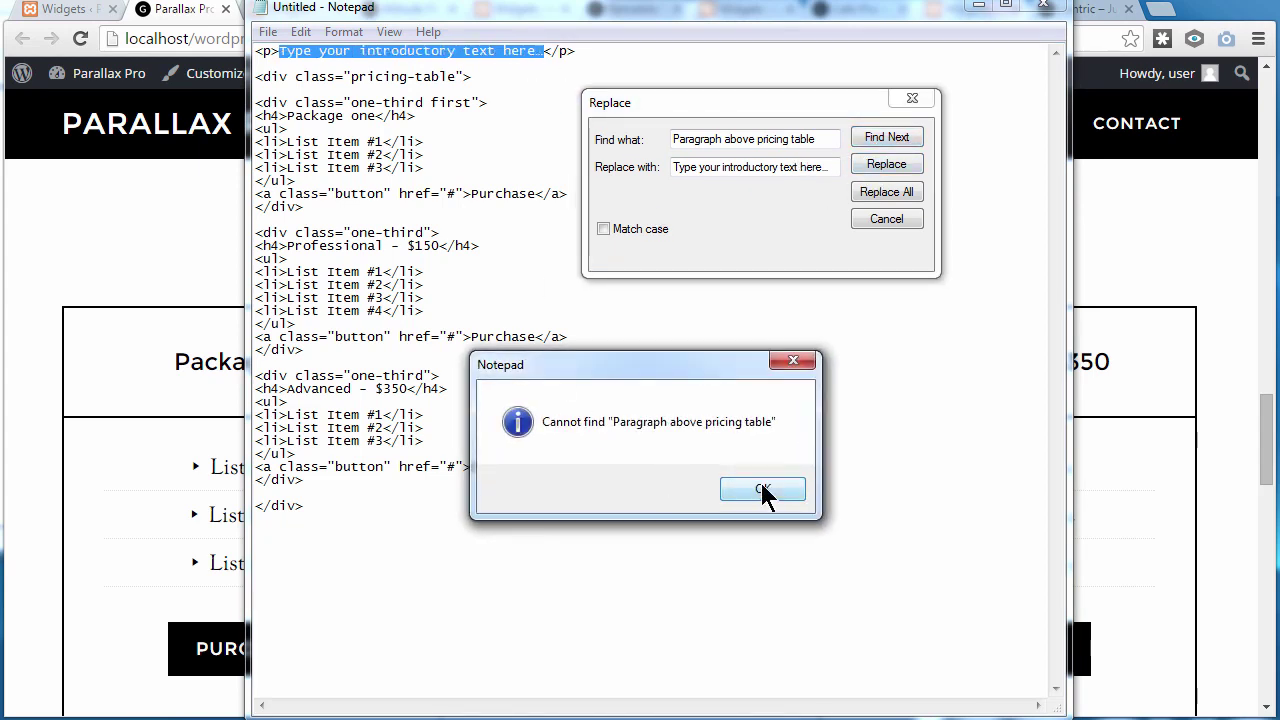
{"action": "left_click", "coordinate": [763, 490]}
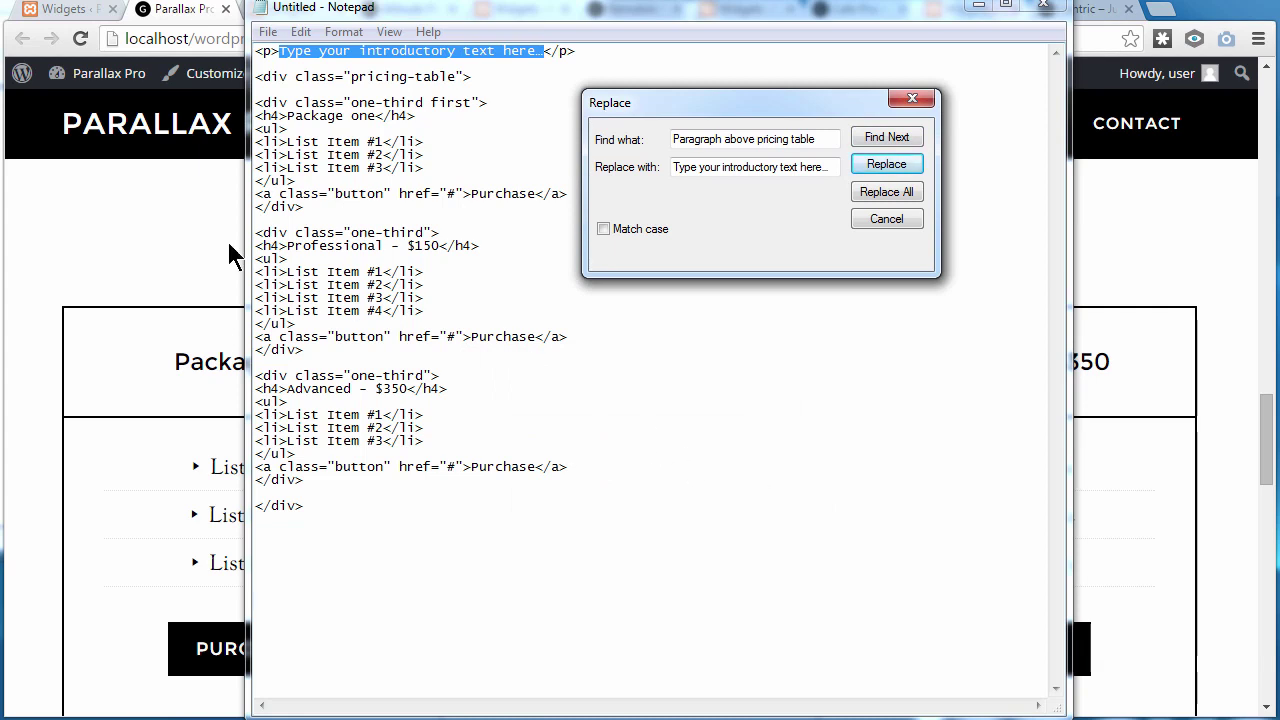
{"action": "left_click", "coordinate": [150, 208]}
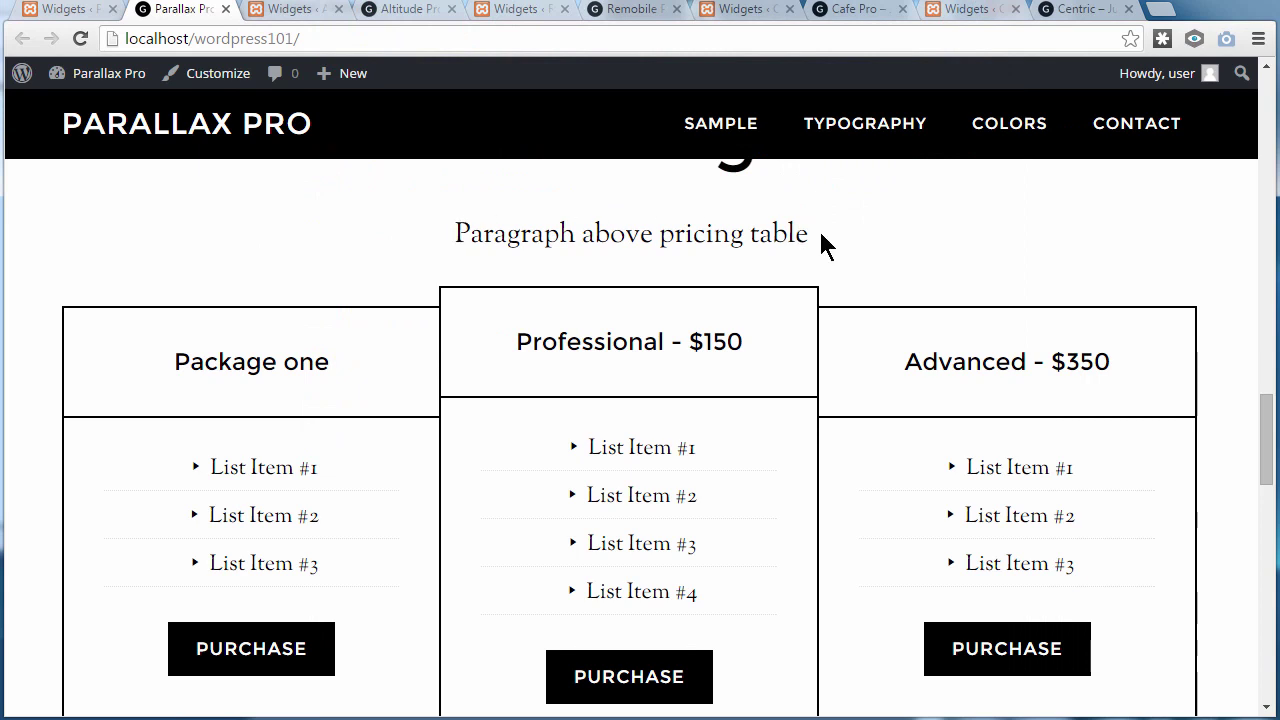
Copy the 'Package one' heading text from the live pricing page.
{"action": "left_click_drag", "start_coordinate": [176, 362], "coordinate": [332, 362]}
{"action": "left_click", "coordinate": [335, 372]}
{"action": "left_click_drag", "start_coordinate": [174, 362], "coordinate": [345, 362]}
{"action": "key", "text": "ctrl+c"}
{"action": "right_click", "coordinate": [286, 368]}
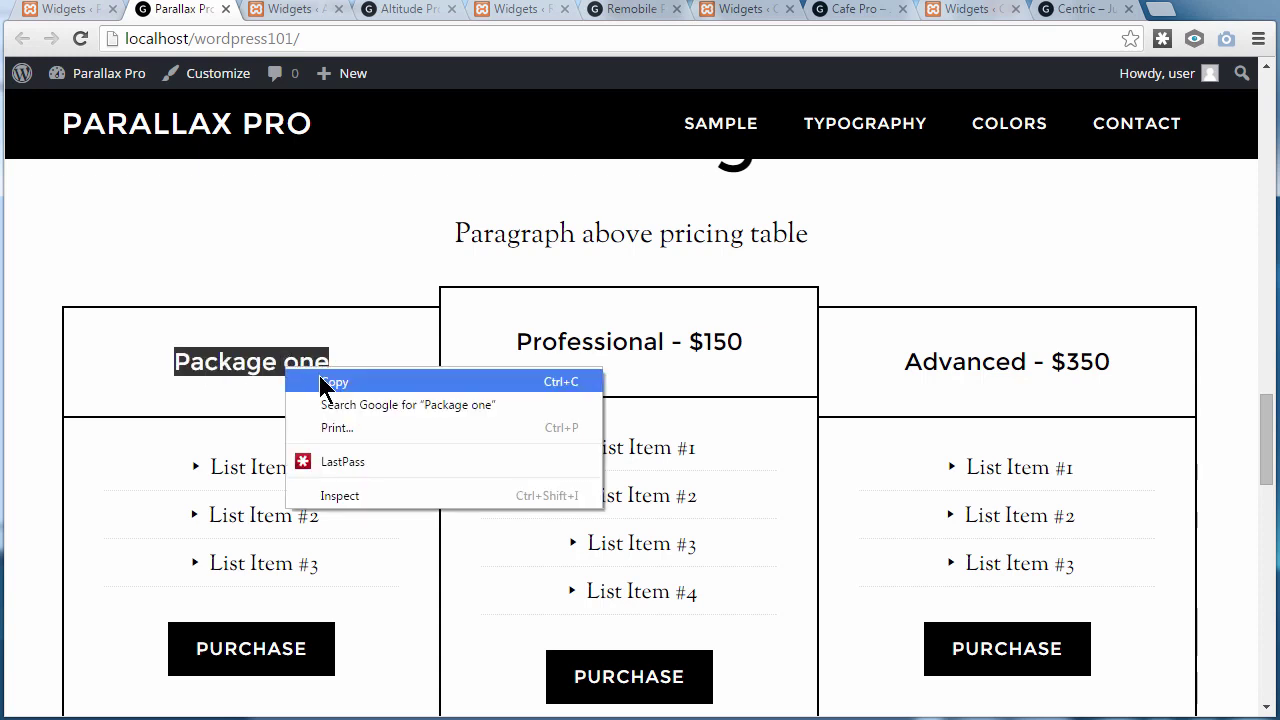
{"action": "left_click", "coordinate": [327, 383]}
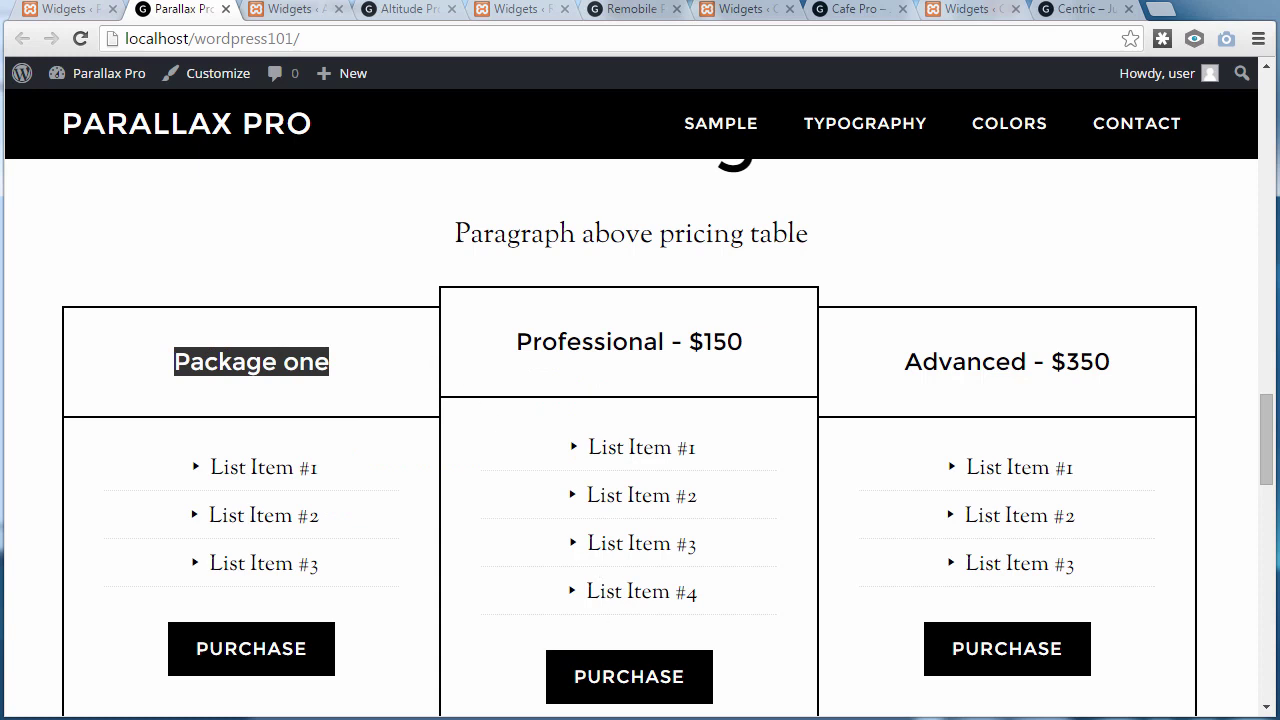
{"action": "key", "text": "alt+Tab"}
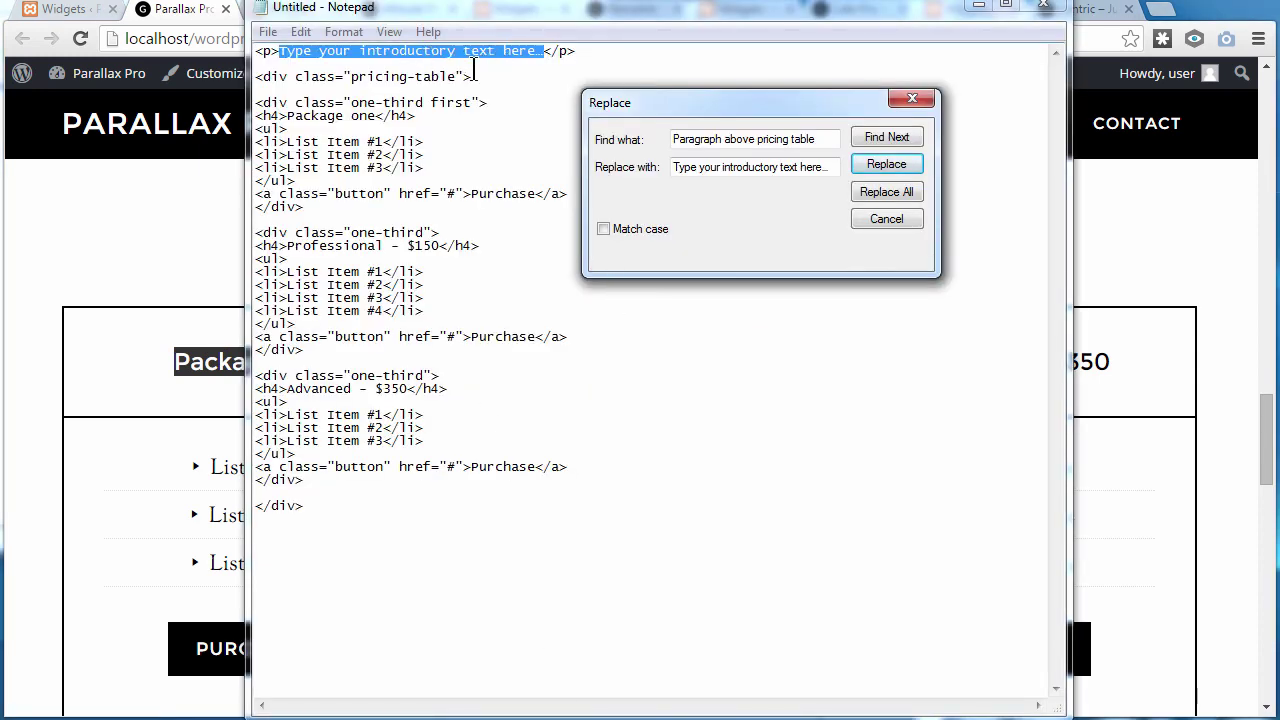
Set Find what to 'Package one' and Replace with to 'WP set up', then replace it.
{"action": "left_click", "coordinate": [404, 62]}
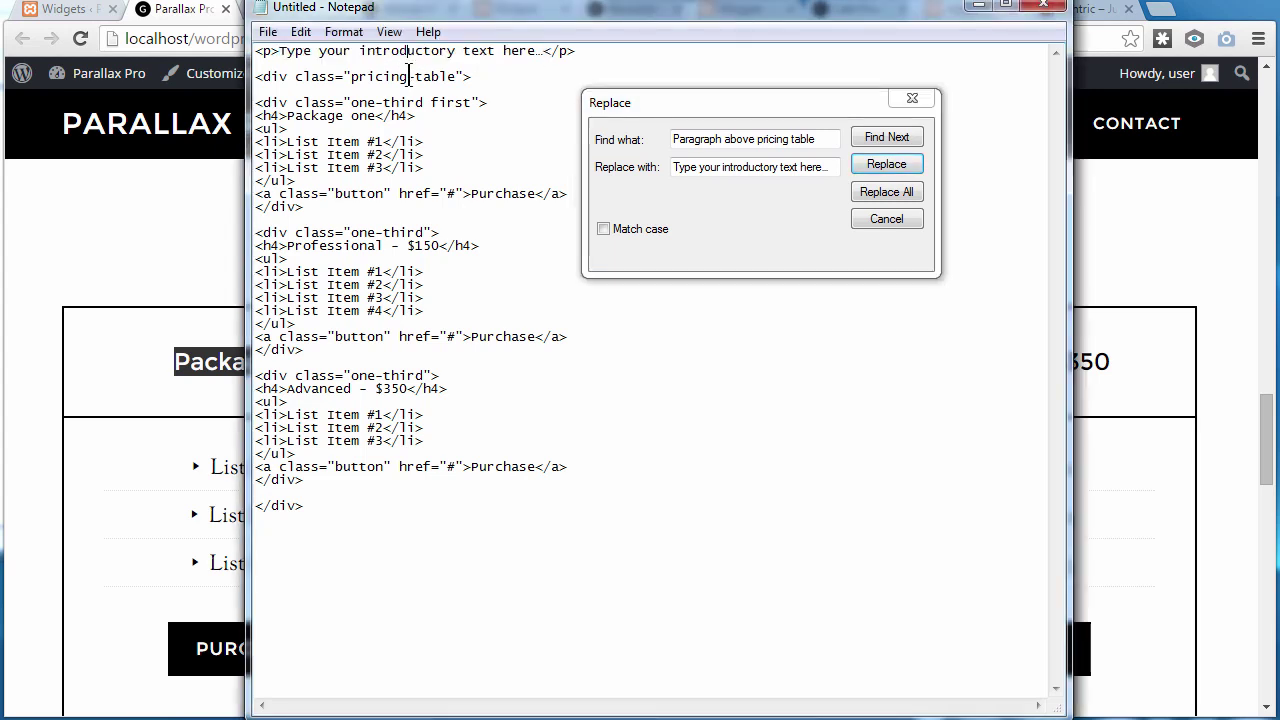
{"action": "left_click_drag", "start_coordinate": [832, 139], "coordinate": [629, 113]}
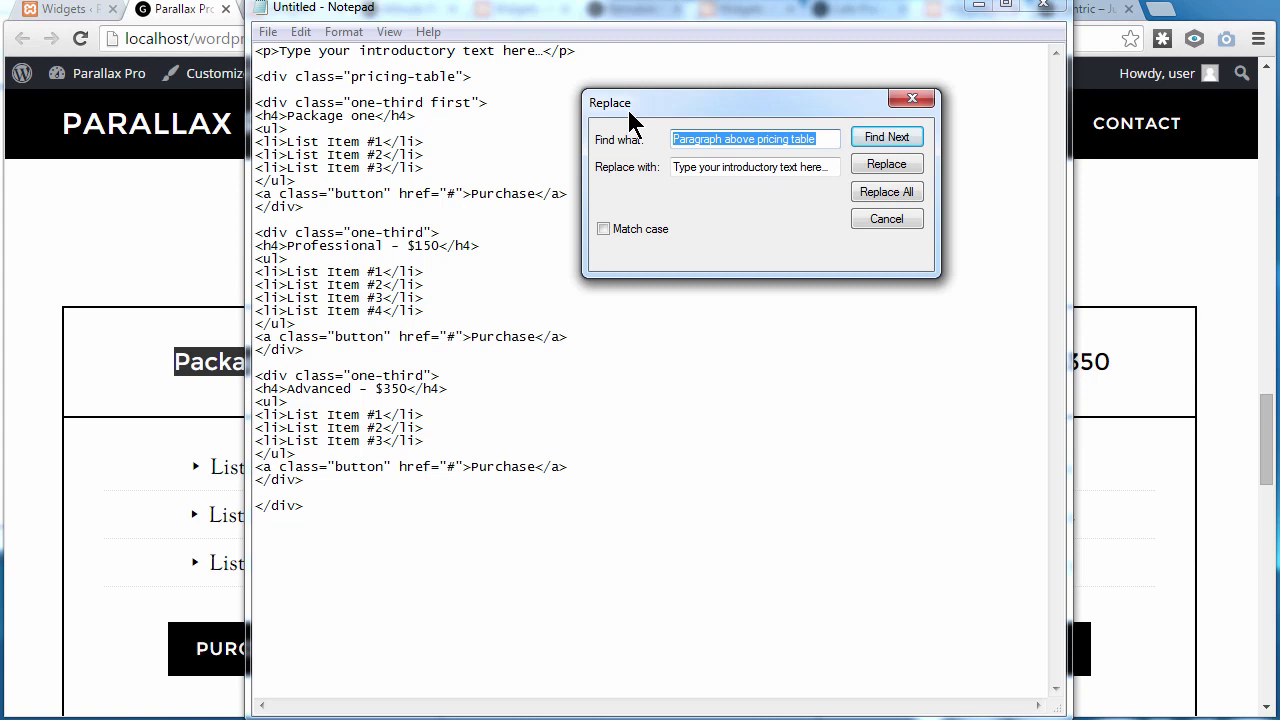
{"action": "key", "text": "ctrl+v"}
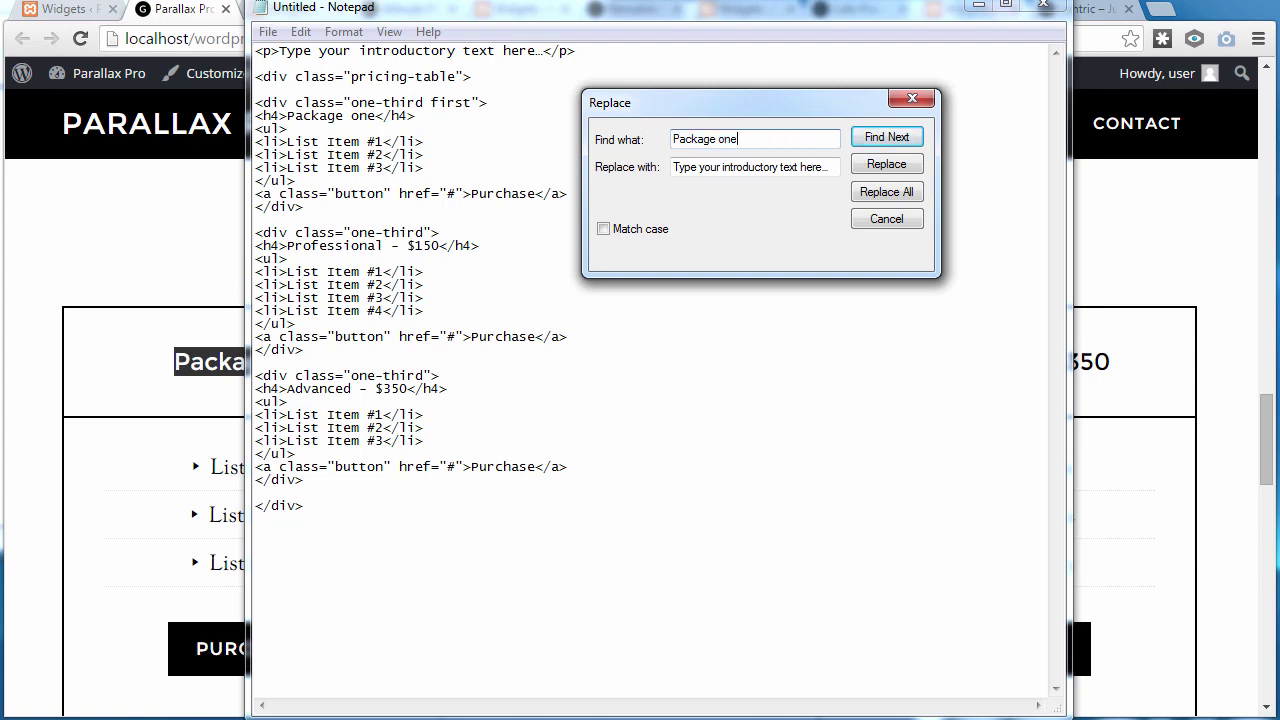
{"action": "left_click_drag", "start_coordinate": [671, 167], "coordinate": [814, 143]}
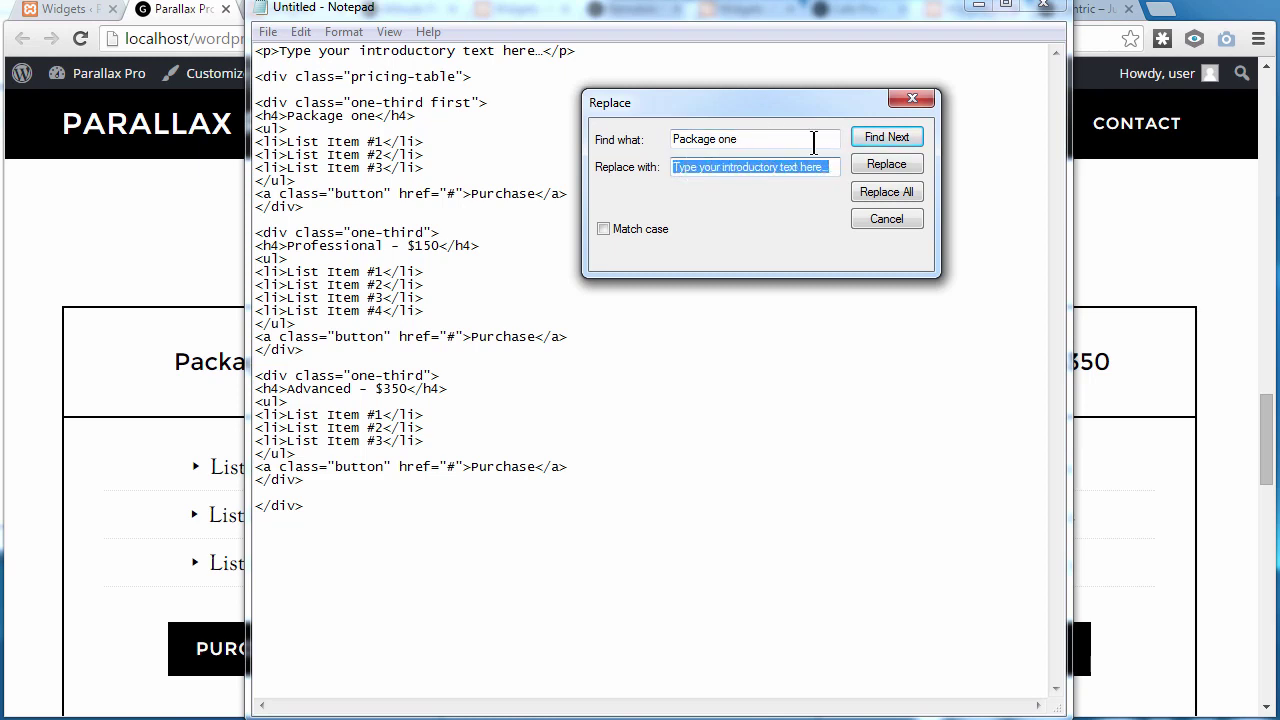
{"action": "type", "text": "WP set up"}
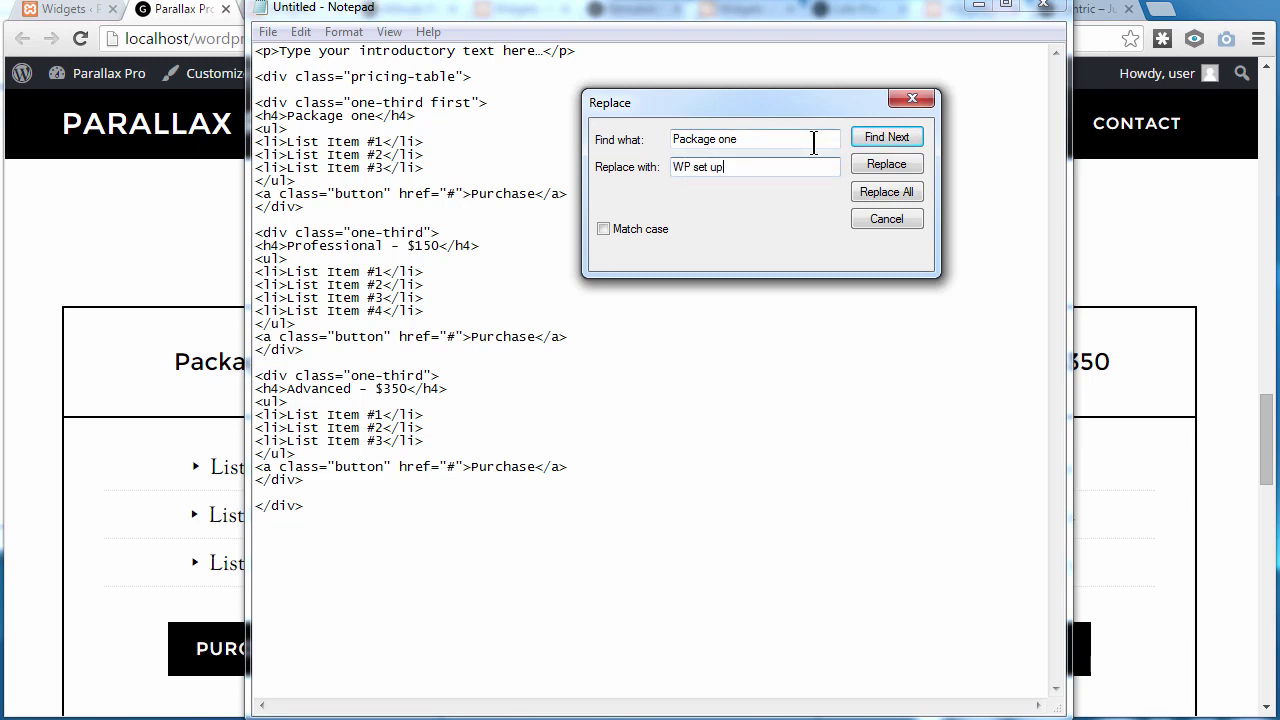
{"action": "left_click", "coordinate": [869, 137]}
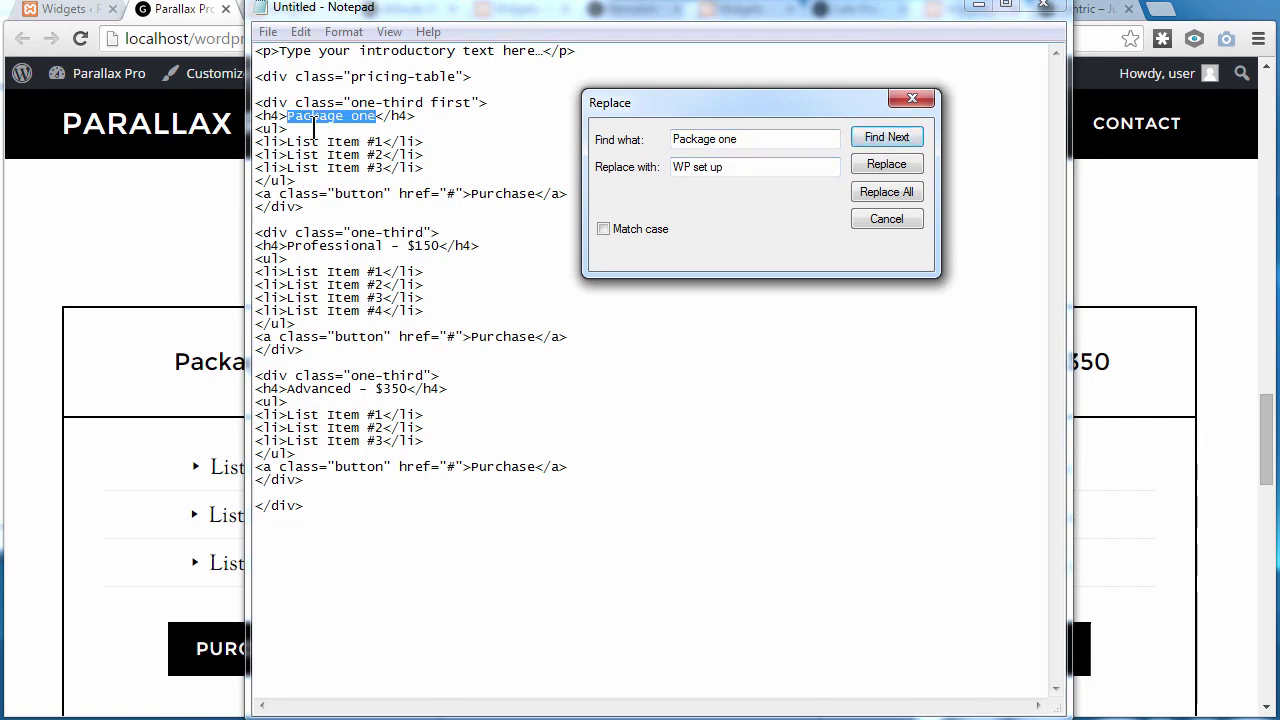
{"action": "left_click", "coordinate": [866, 166]}
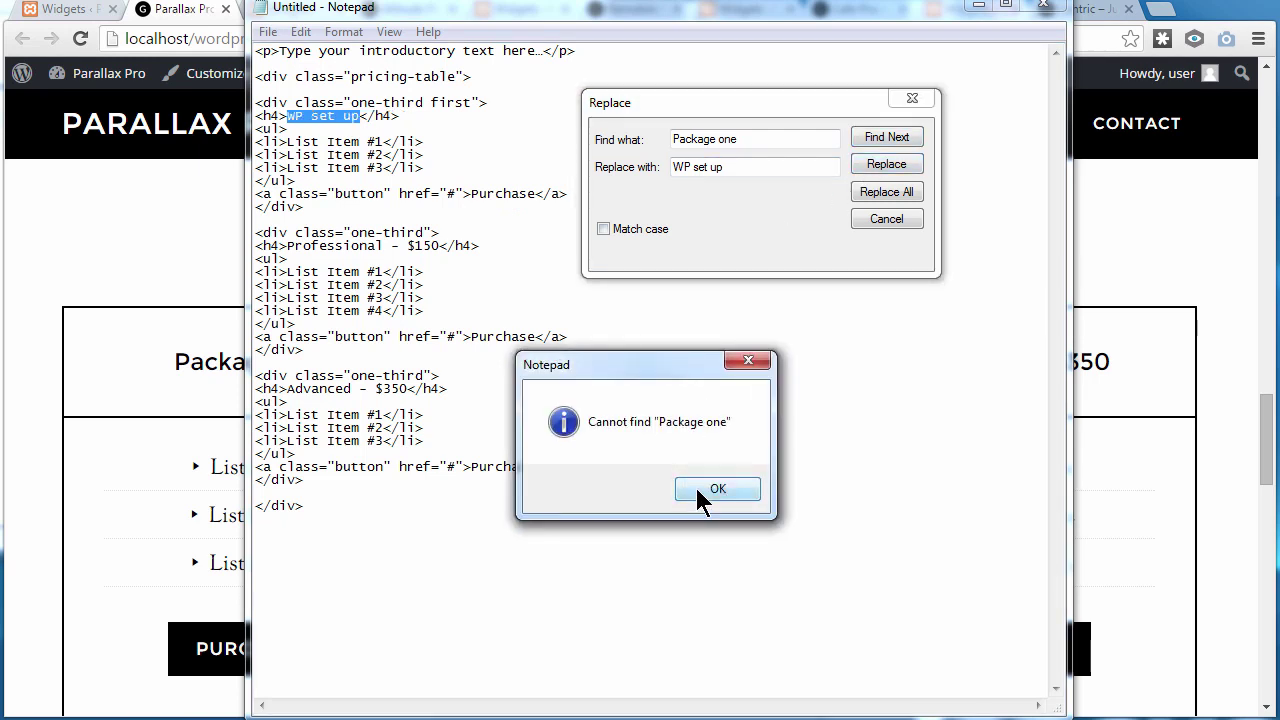
{"action": "left_click", "coordinate": [714, 489]}
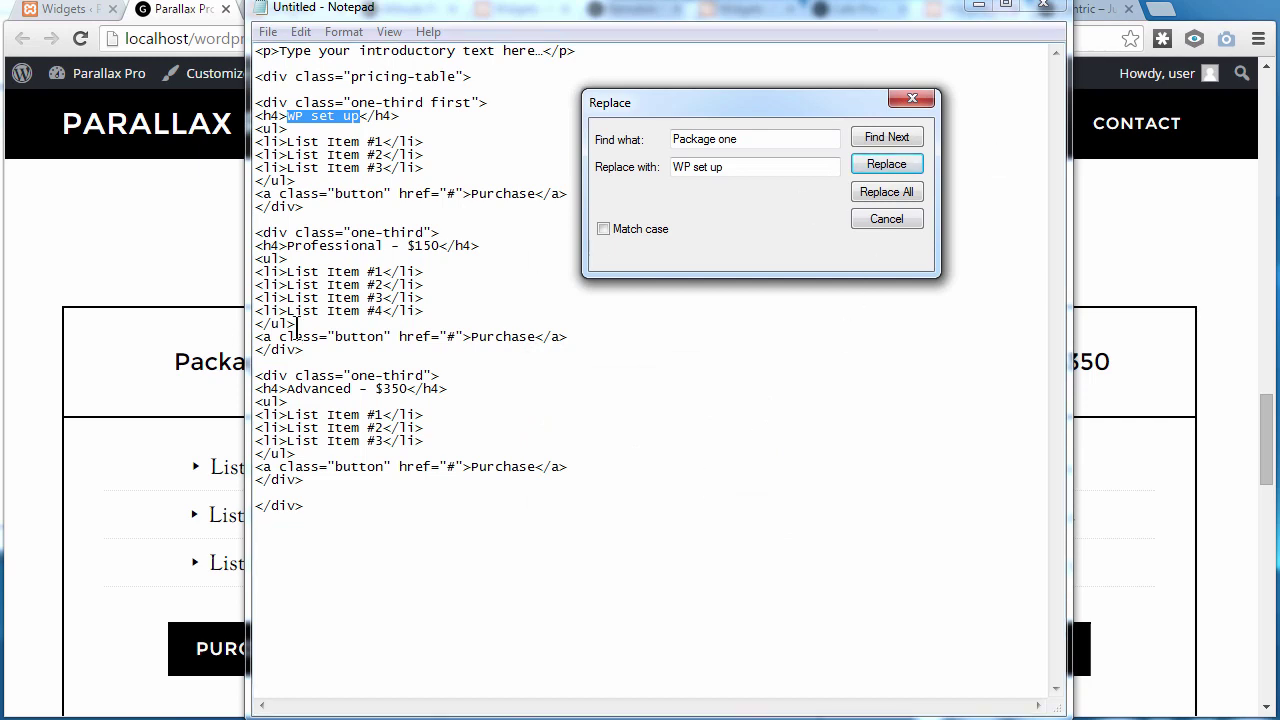
{"action": "left_click", "coordinate": [206, 274]}
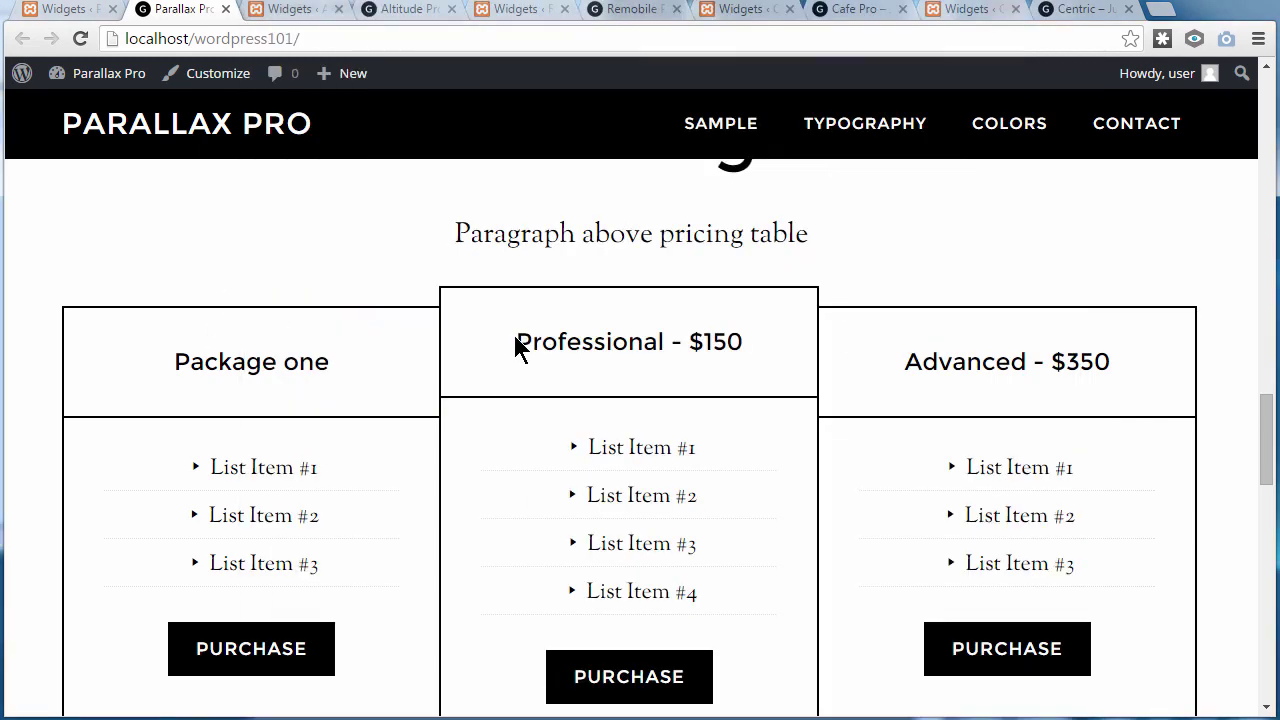
Copy 'Professional - $150' from the page as Find what, with 'Social Media' as the replacement.
{"action": "left_click_drag", "start_coordinate": [516, 340], "coordinate": [747, 339]}
{"action": "right_click", "coordinate": [747, 343]}
{"action": "left_click", "coordinate": [753, 360]}
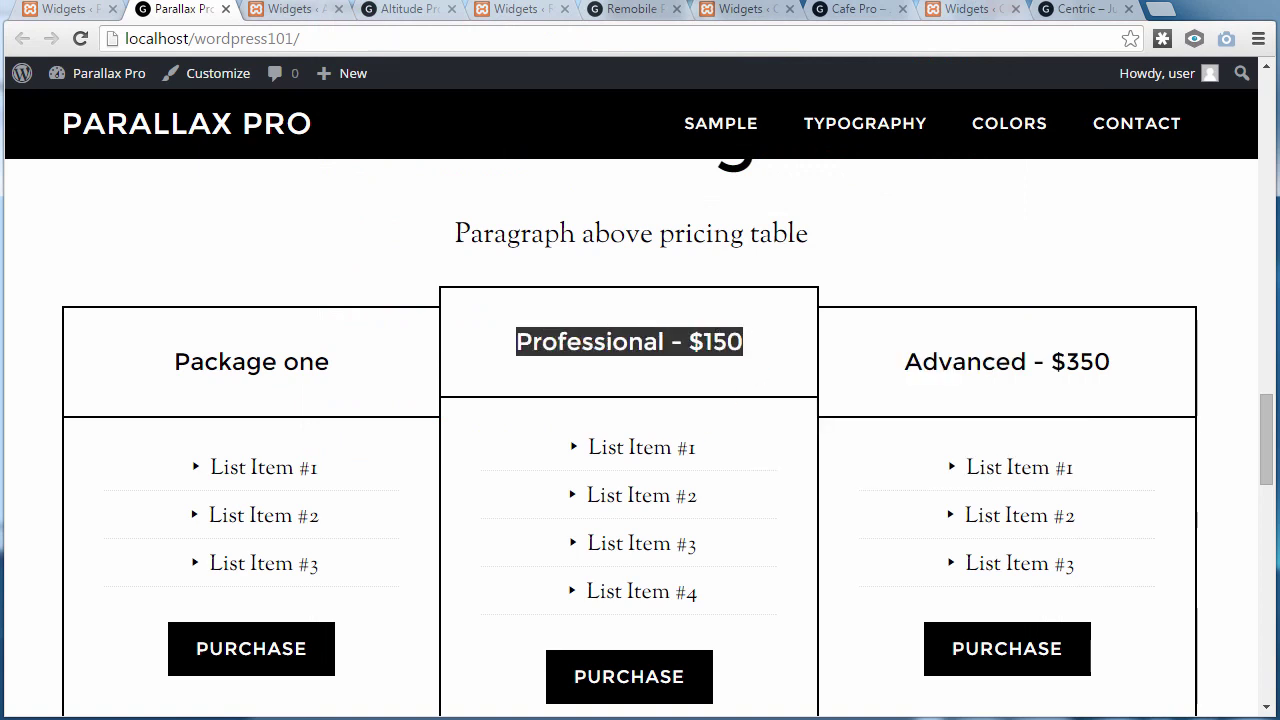
{"action": "key", "text": "alt+Tab"}
{"action": "left_click_drag", "start_coordinate": [763, 138], "coordinate": [660, 140]}
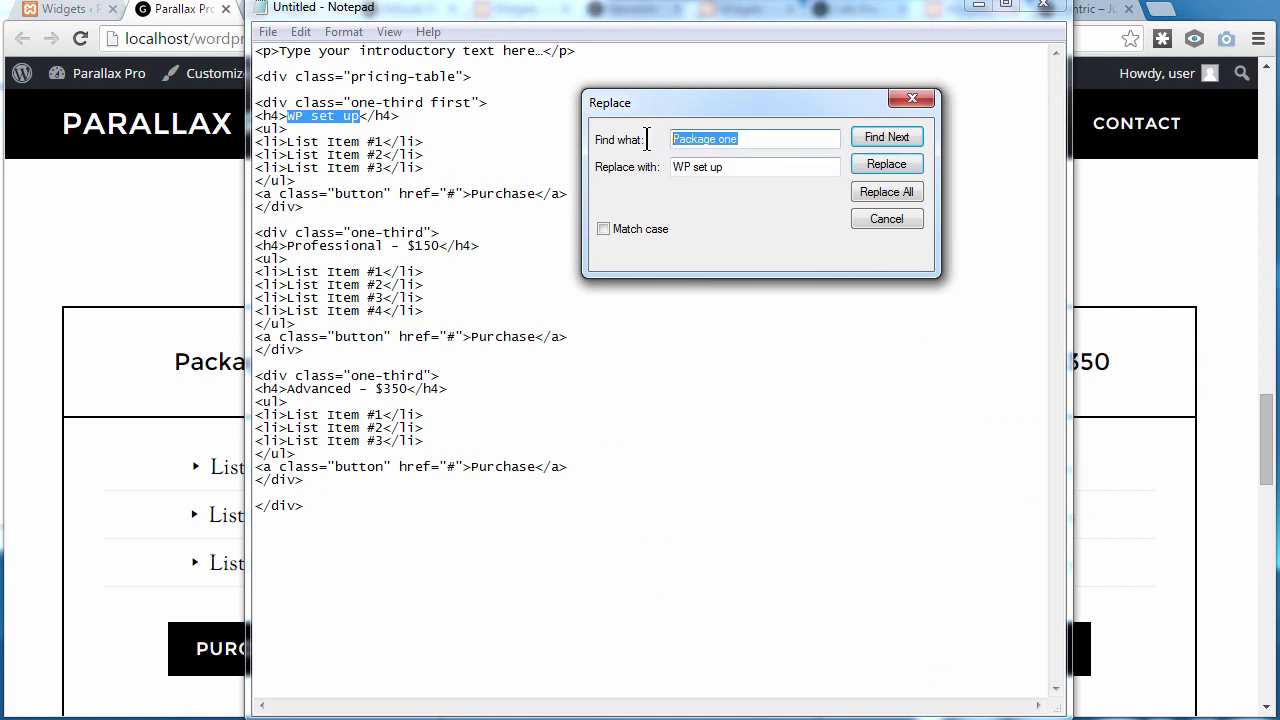
{"action": "key", "text": "ctrl+v"}
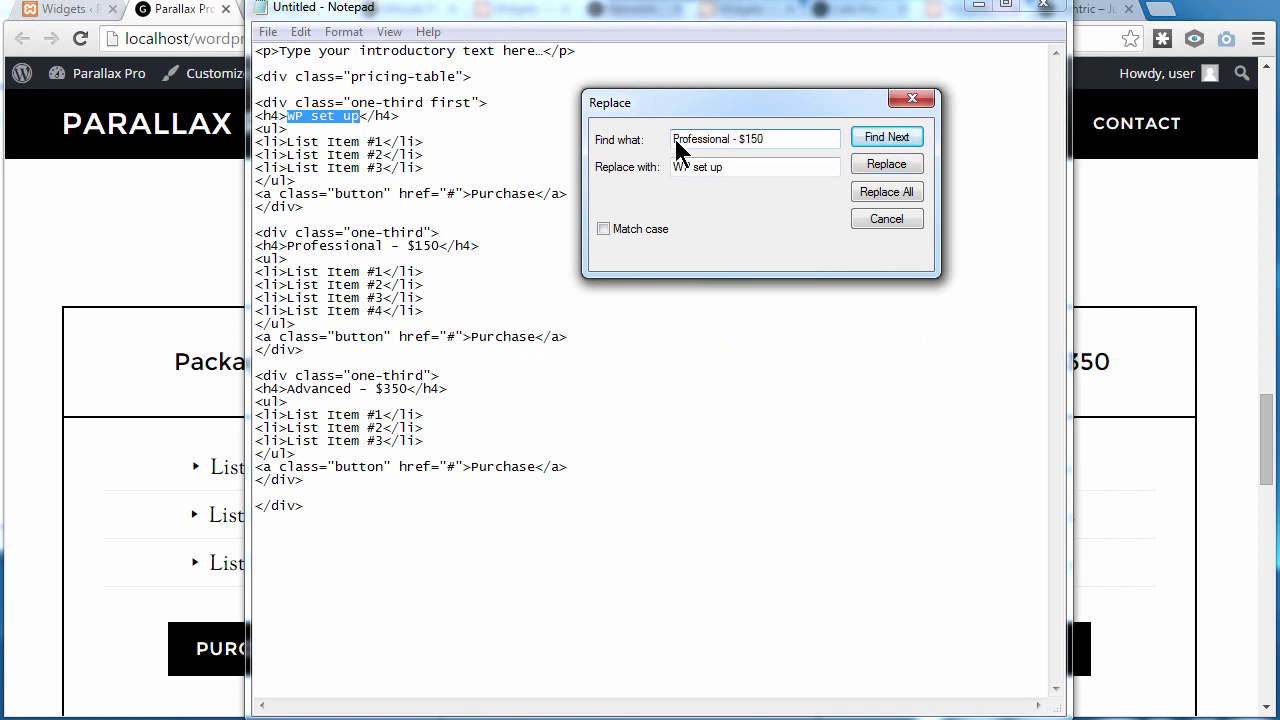
{"action": "left_click_drag", "start_coordinate": [724, 166], "coordinate": [660, 166]}
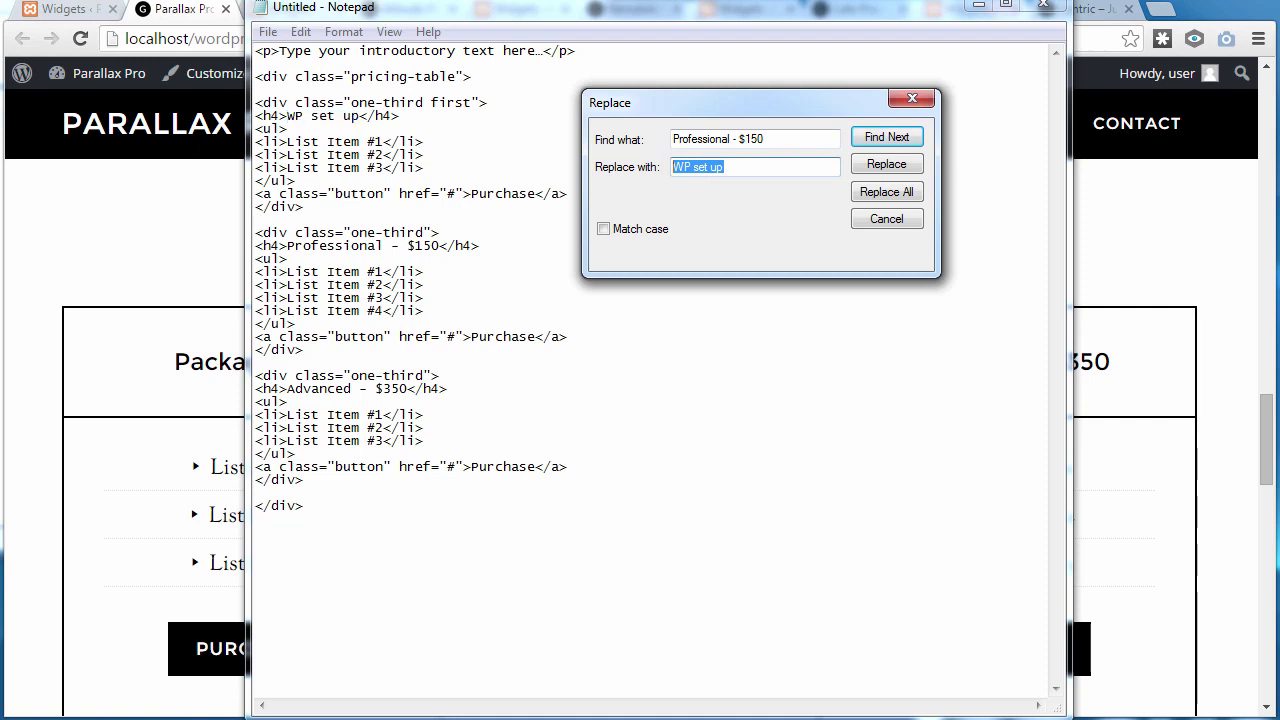
{"action": "key", "text": "ctrl+v"}
Search from the top of the code and replace 'Professional - $150' with 'Social Media'.
{"action": "left_click", "coordinate": [870, 137]}
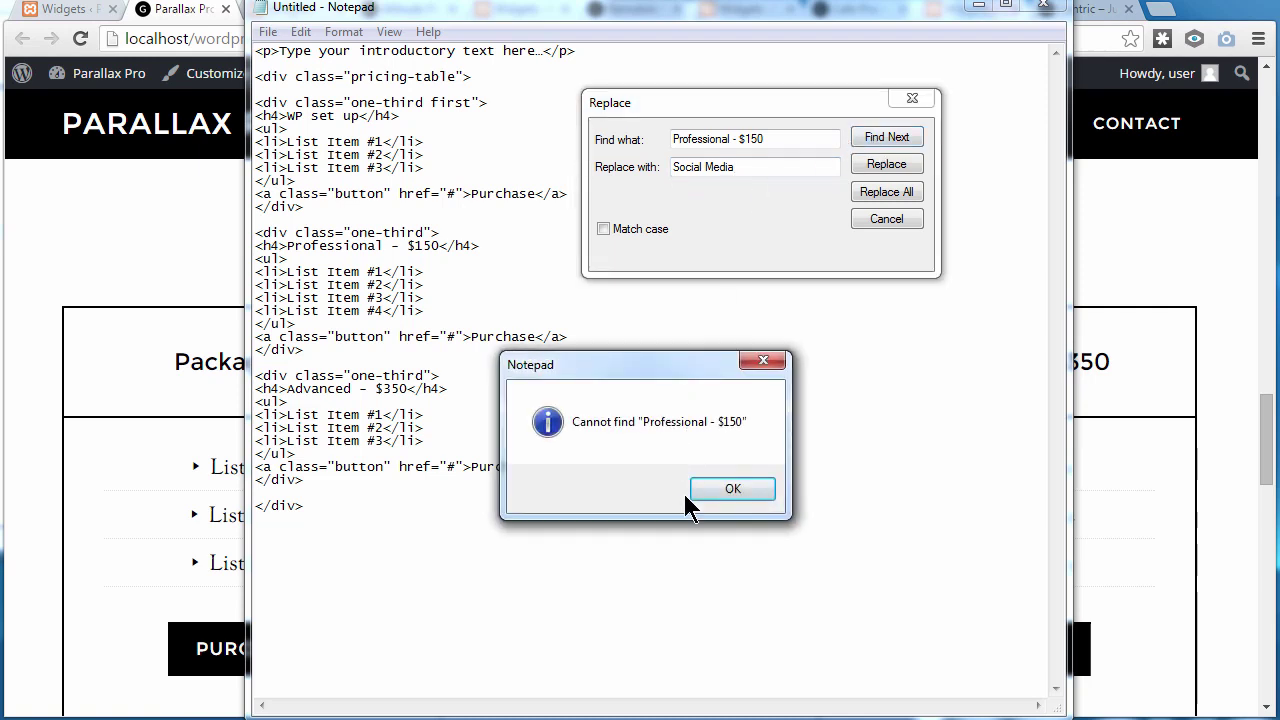
{"action": "left_click", "coordinate": [724, 494]}
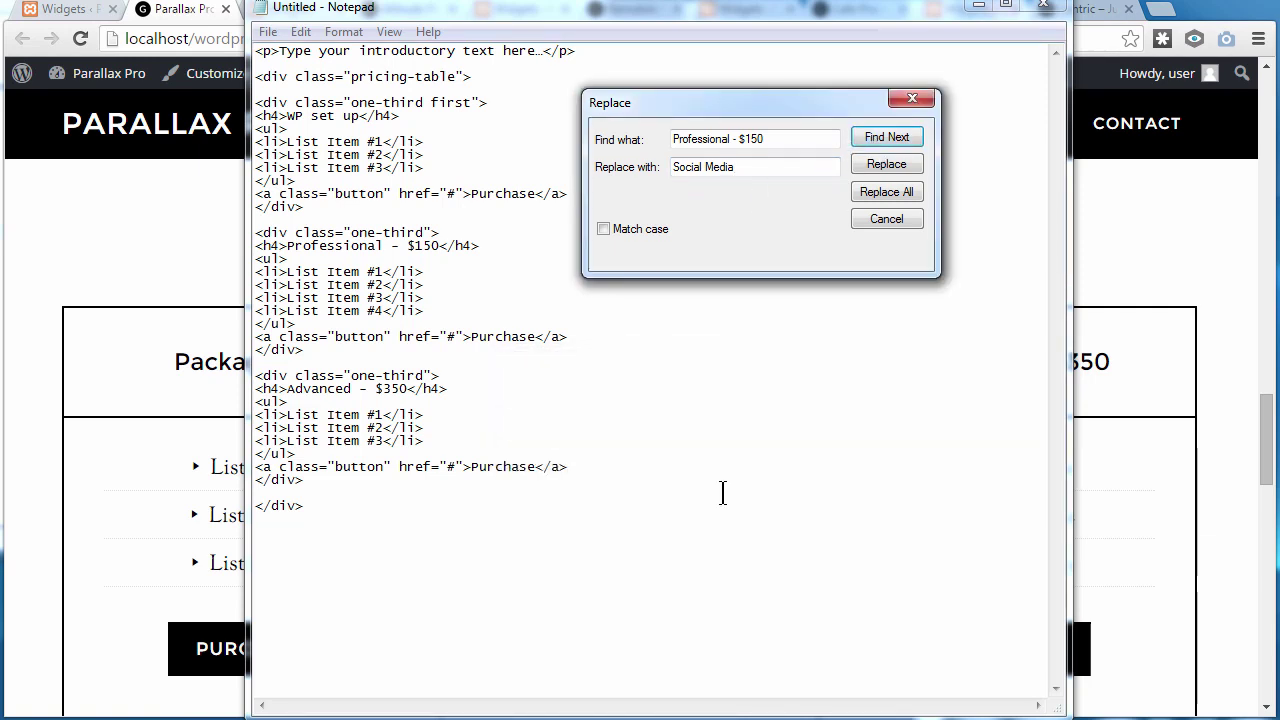
{"action": "left_click_drag", "start_coordinate": [287, 247], "coordinate": [440, 247]}
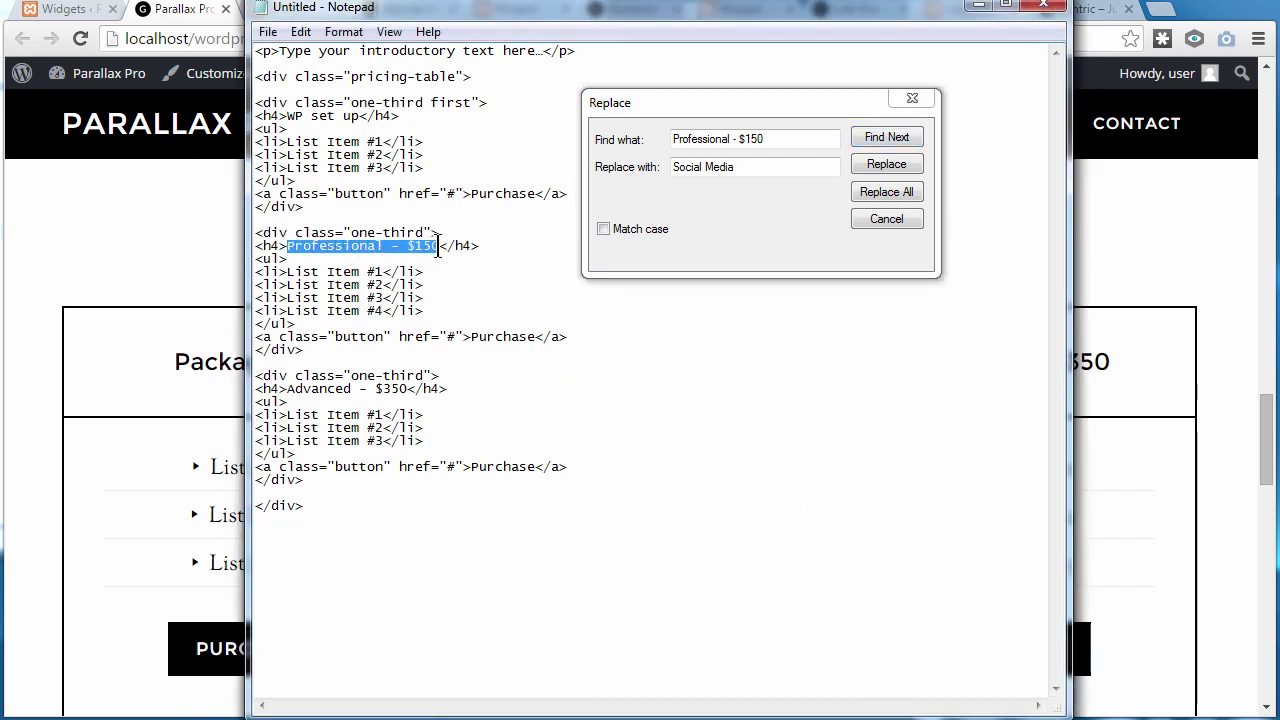
{"action": "left_click", "coordinate": [457, 147]}
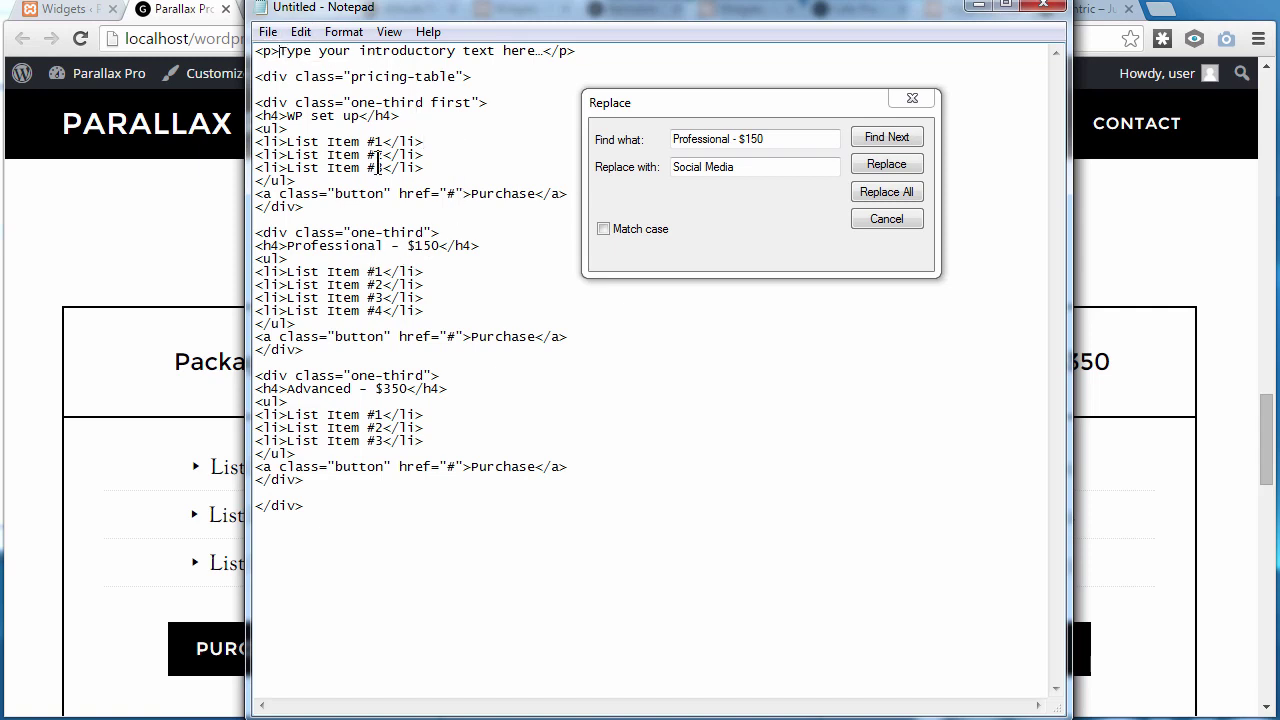
{"action": "left_click", "coordinate": [895, 140]}
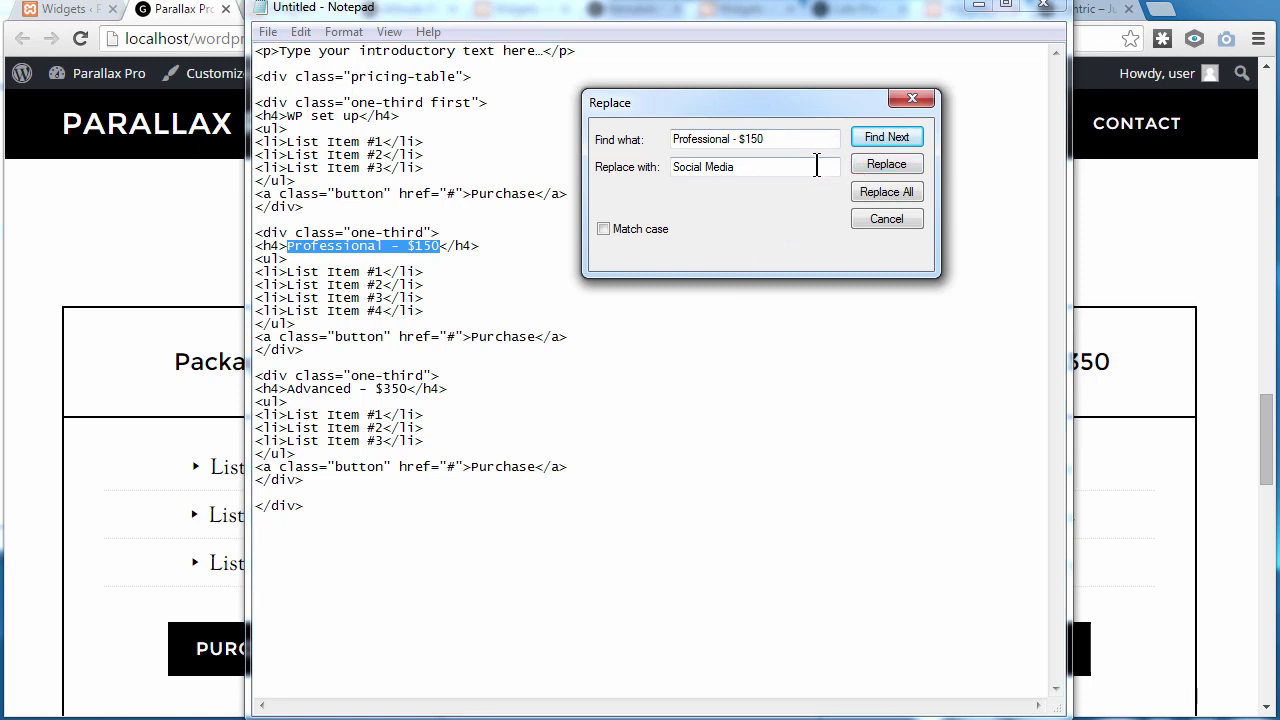
{"action": "left_click", "coordinate": [862, 164]}
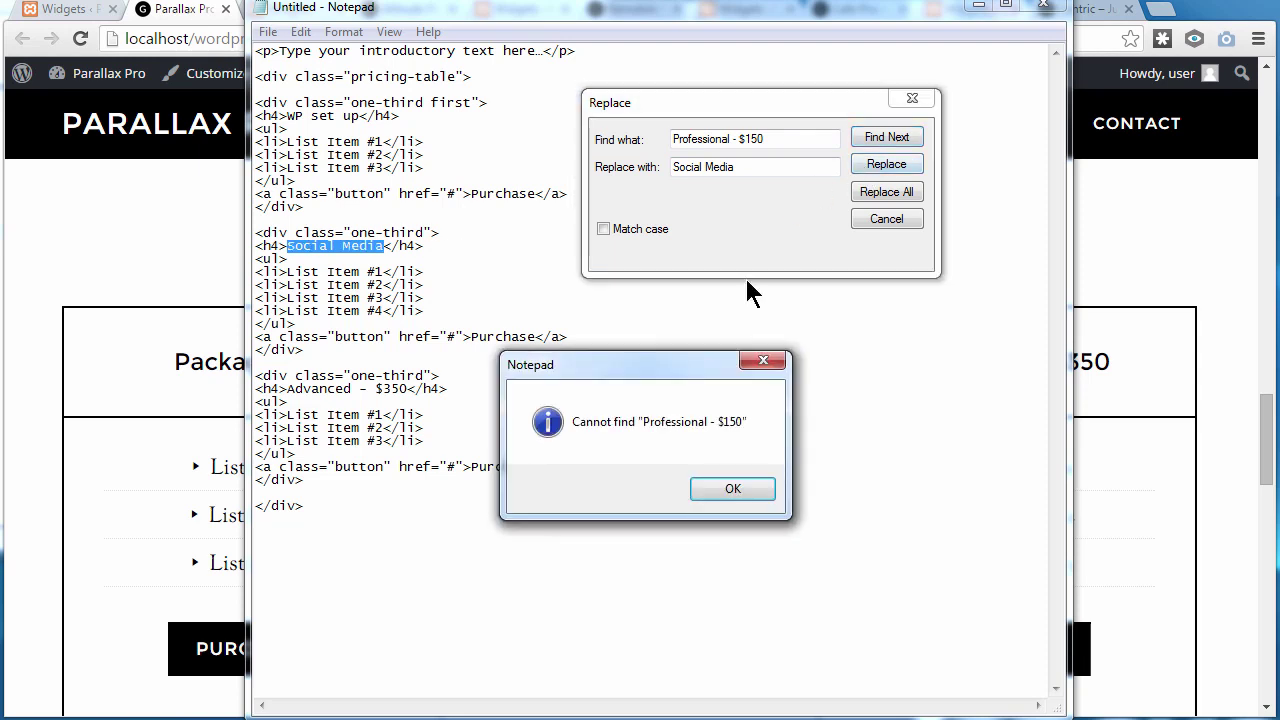
{"action": "left_click", "coordinate": [742, 484]}
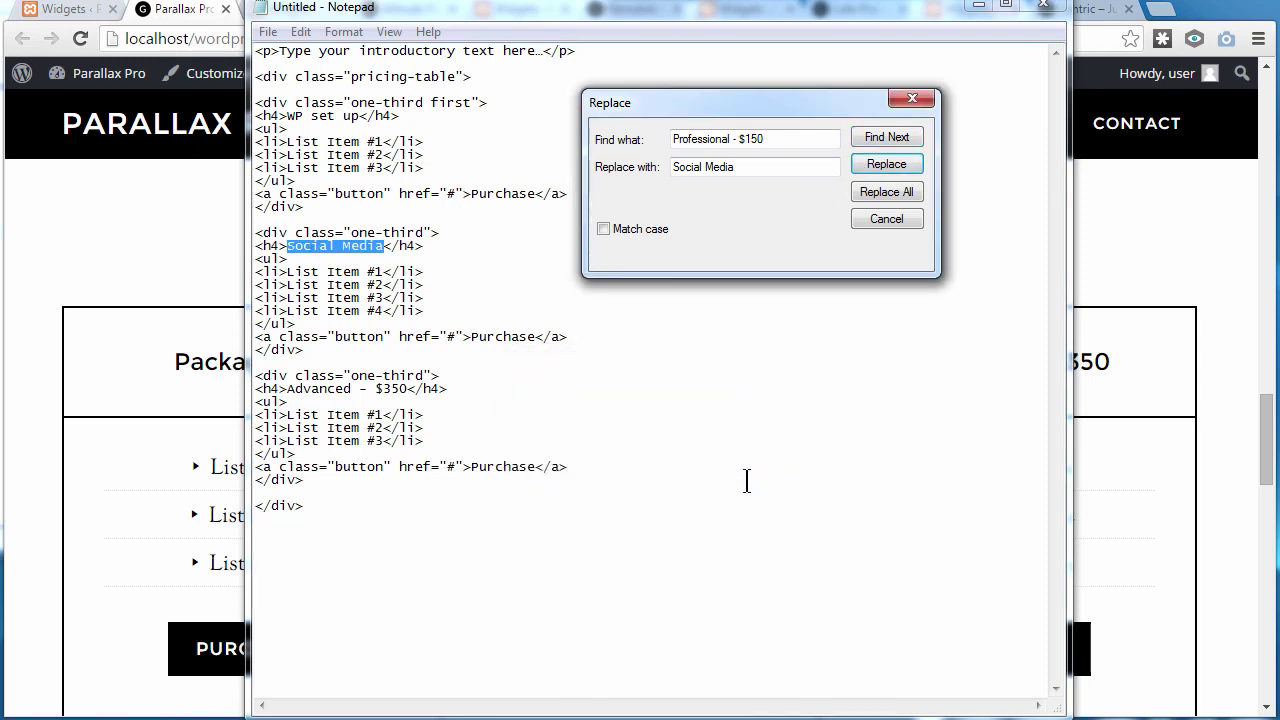
{"action": "key", "text": "alt+Tab"}
{"action": "left_click_drag", "start_coordinate": [903, 361], "coordinate": [1123, 361]}
Copy 'Advanced - $350' from the page into the Find what field.
{"action": "right_click", "coordinate": [1080, 362]}
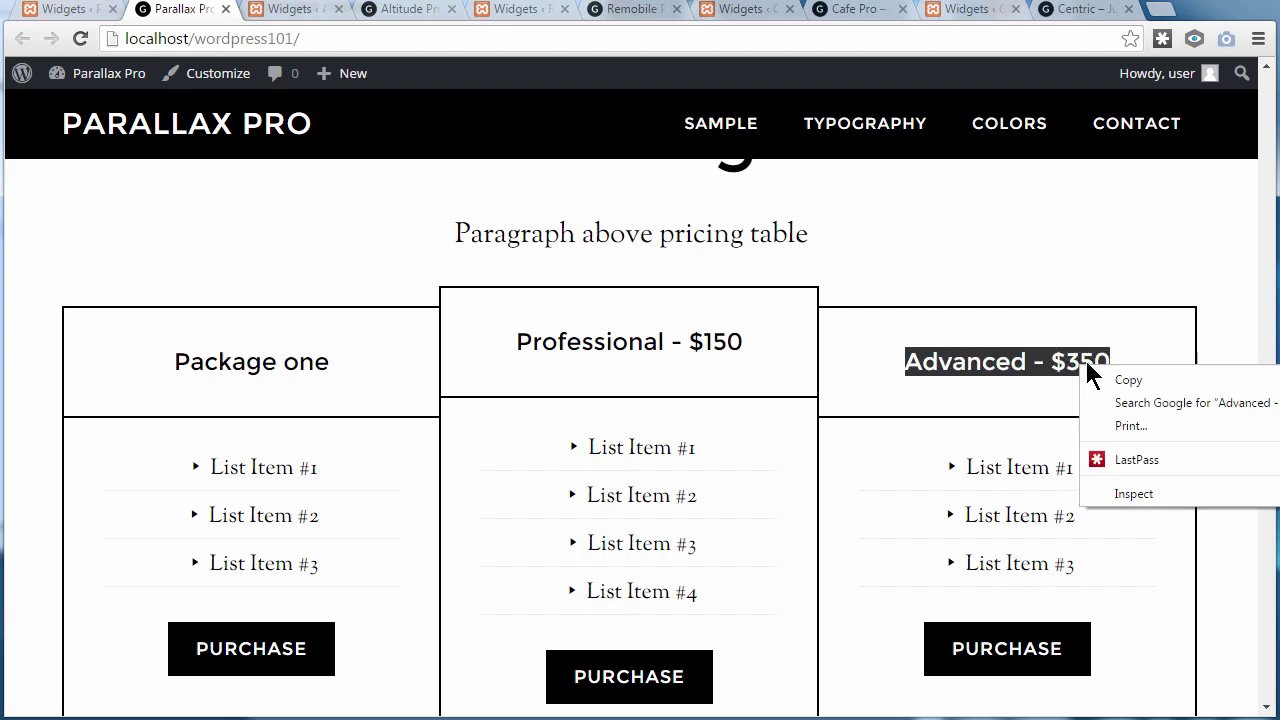
{"action": "left_click", "coordinate": [1098, 376]}
{"action": "key", "text": "alt+Tab"}
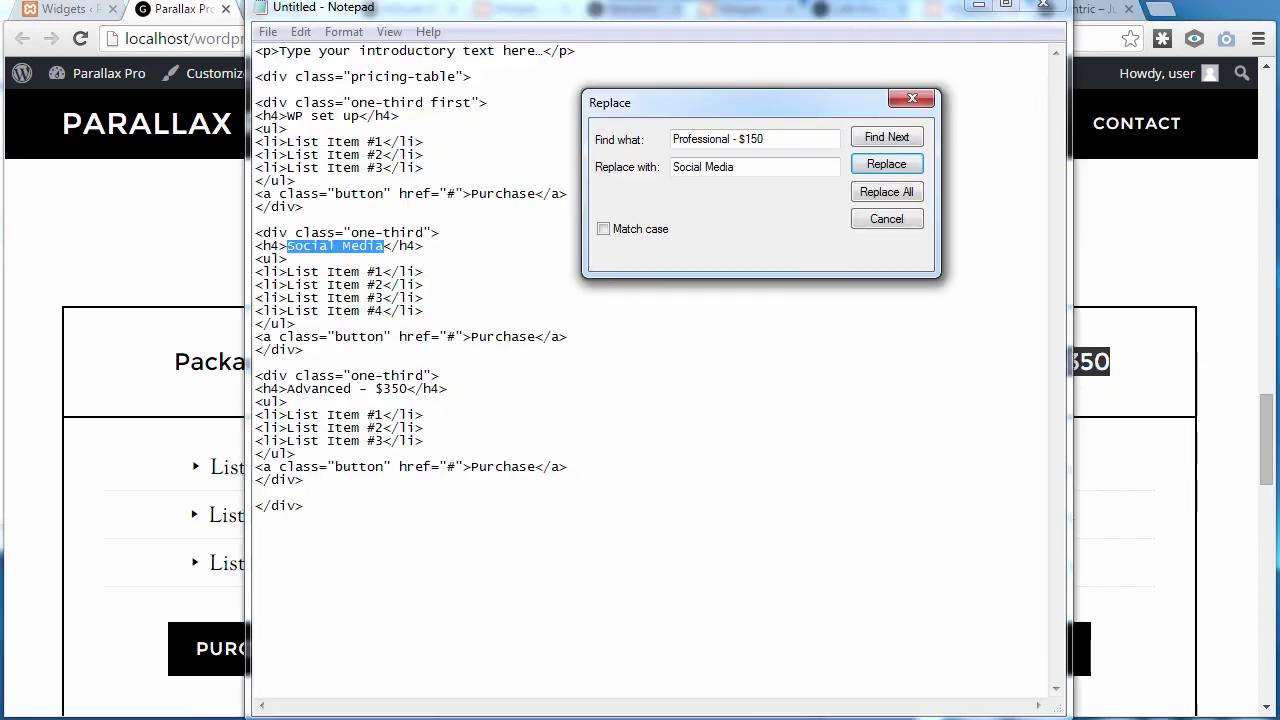
{"action": "left_click_drag", "start_coordinate": [776, 139], "coordinate": [662, 139]}
{"action": "key", "text": "ctrl+v"}
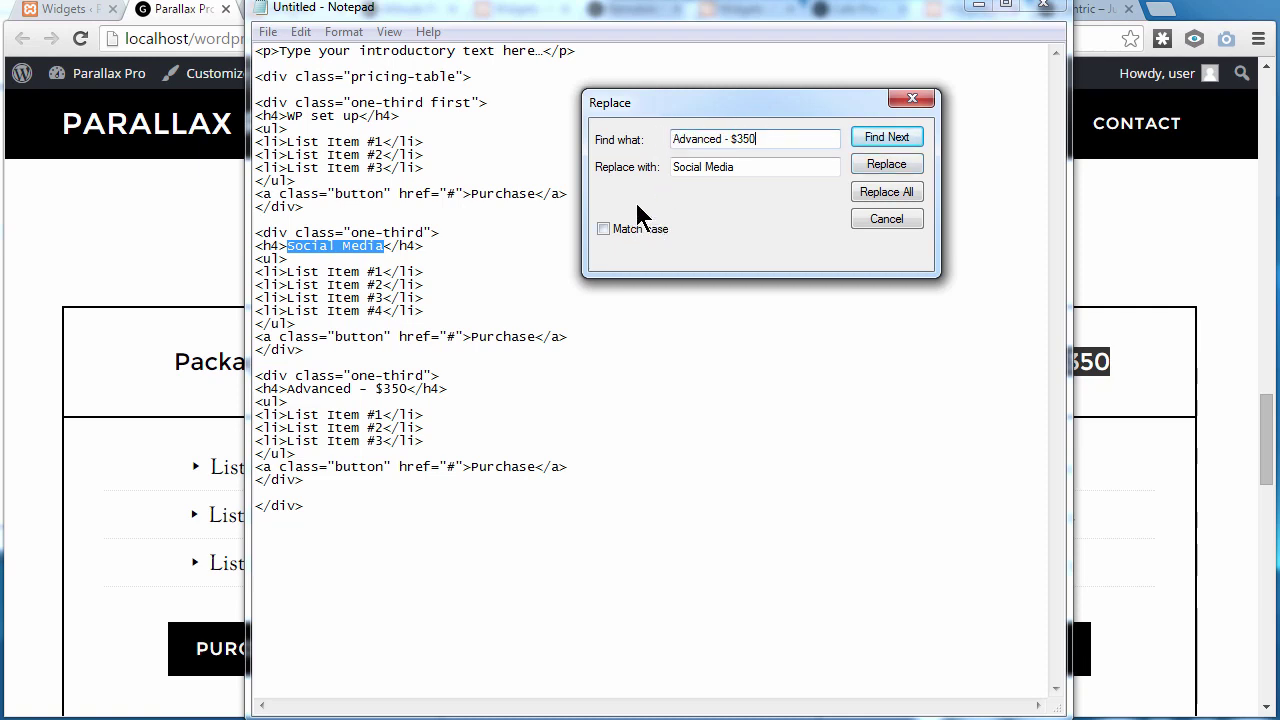
Set Replace with to 'SEO Package' and replace the 'Advanced - $350' heading.
{"action": "left_click", "coordinate": [757, 166]}
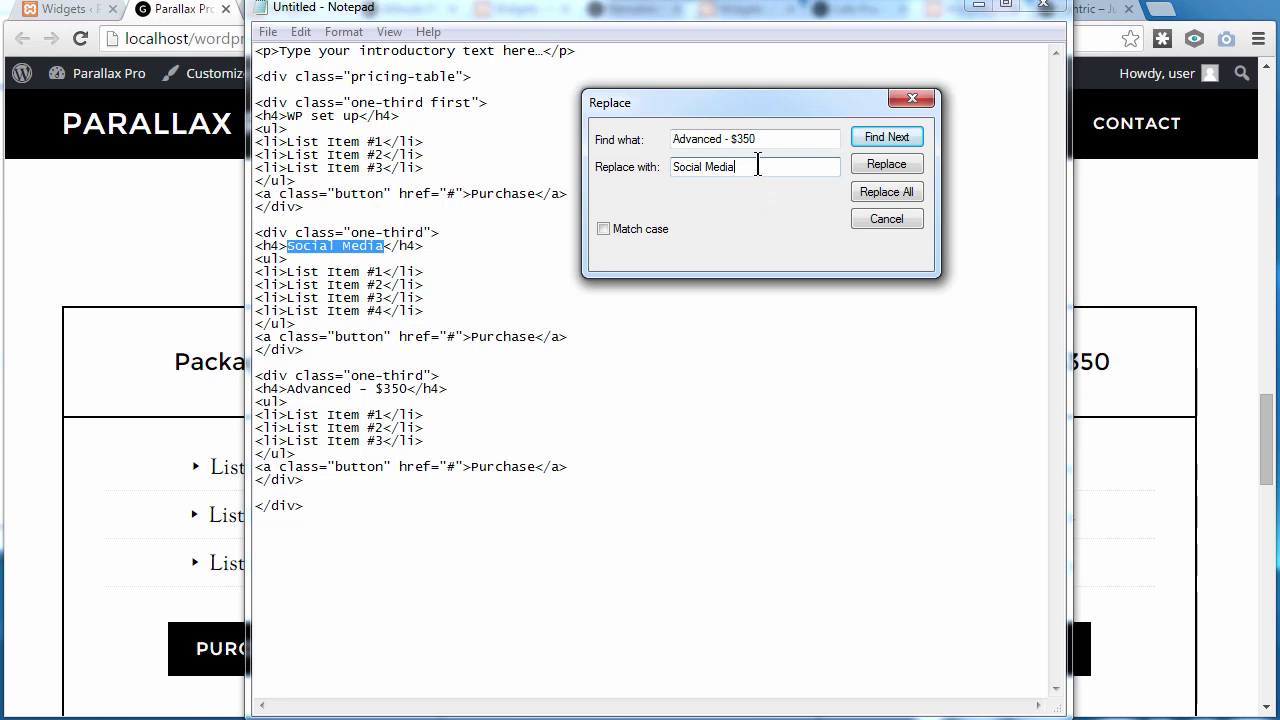
{"action": "left_click_drag", "start_coordinate": [738, 166], "coordinate": [664, 167]}
{"action": "type", "text": "SEO Package"}
{"action": "left_click", "coordinate": [886, 136]}
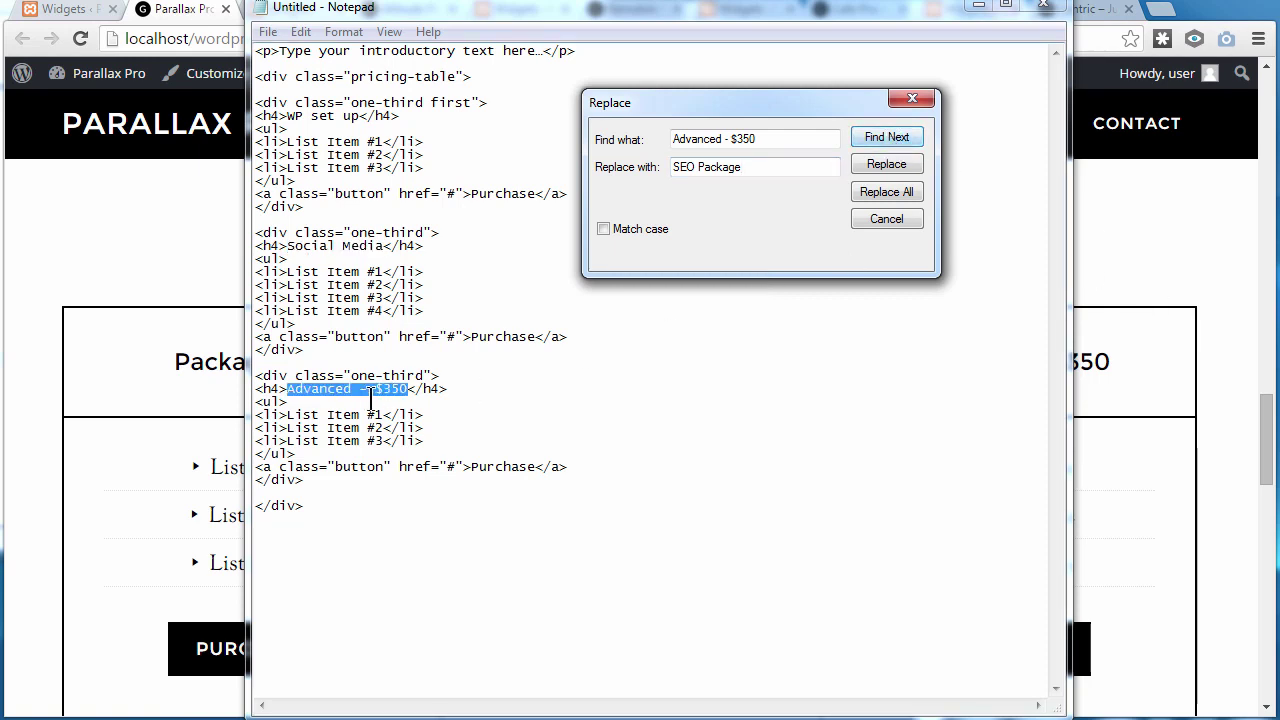
{"action": "left_click", "coordinate": [884, 163]}
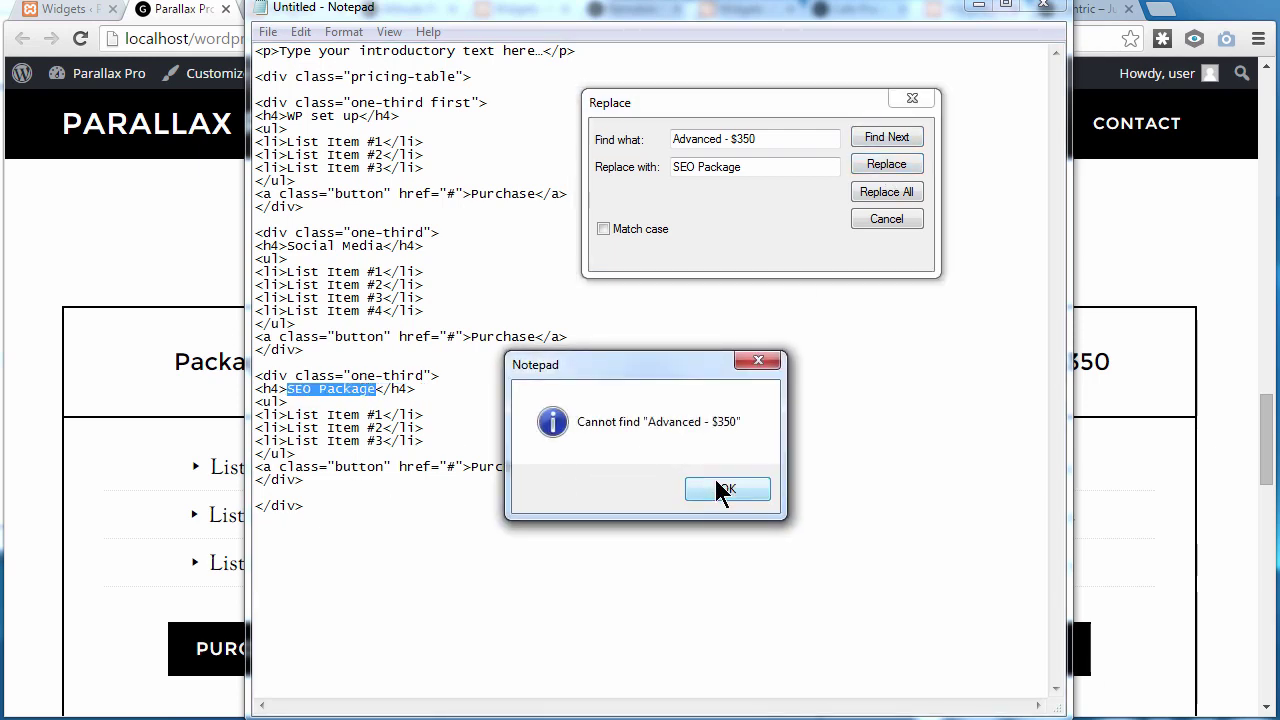